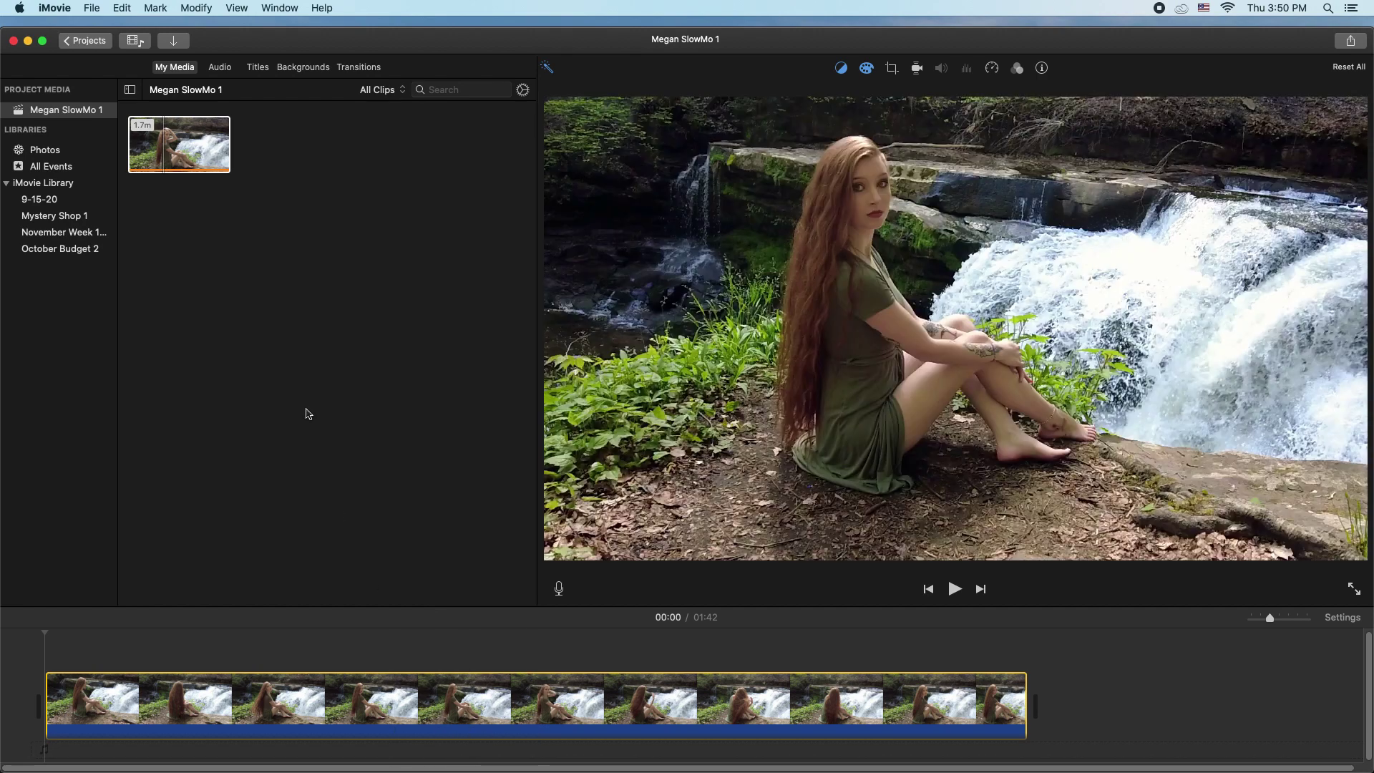
left_click(953, 589)
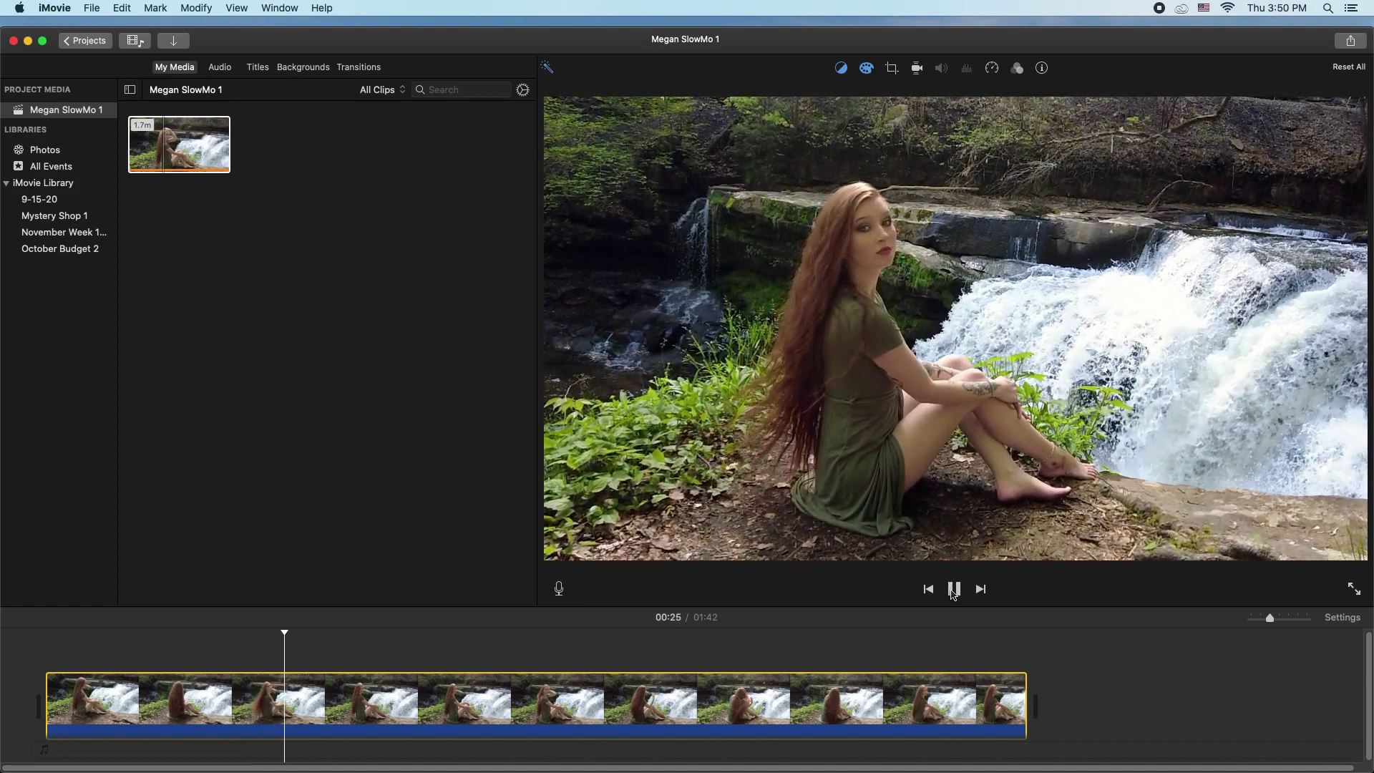
left_click(953, 589)
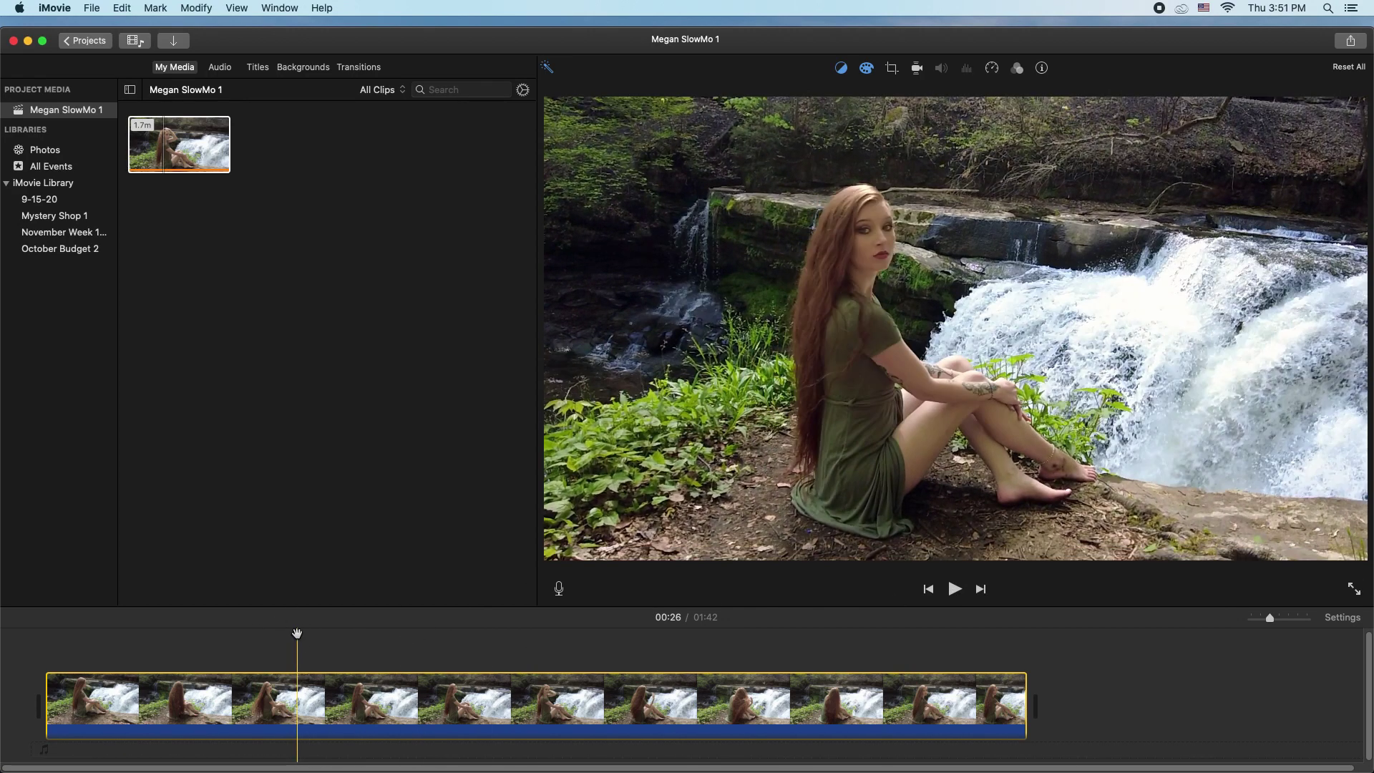
left_click_drag(297, 634, 231, 636)
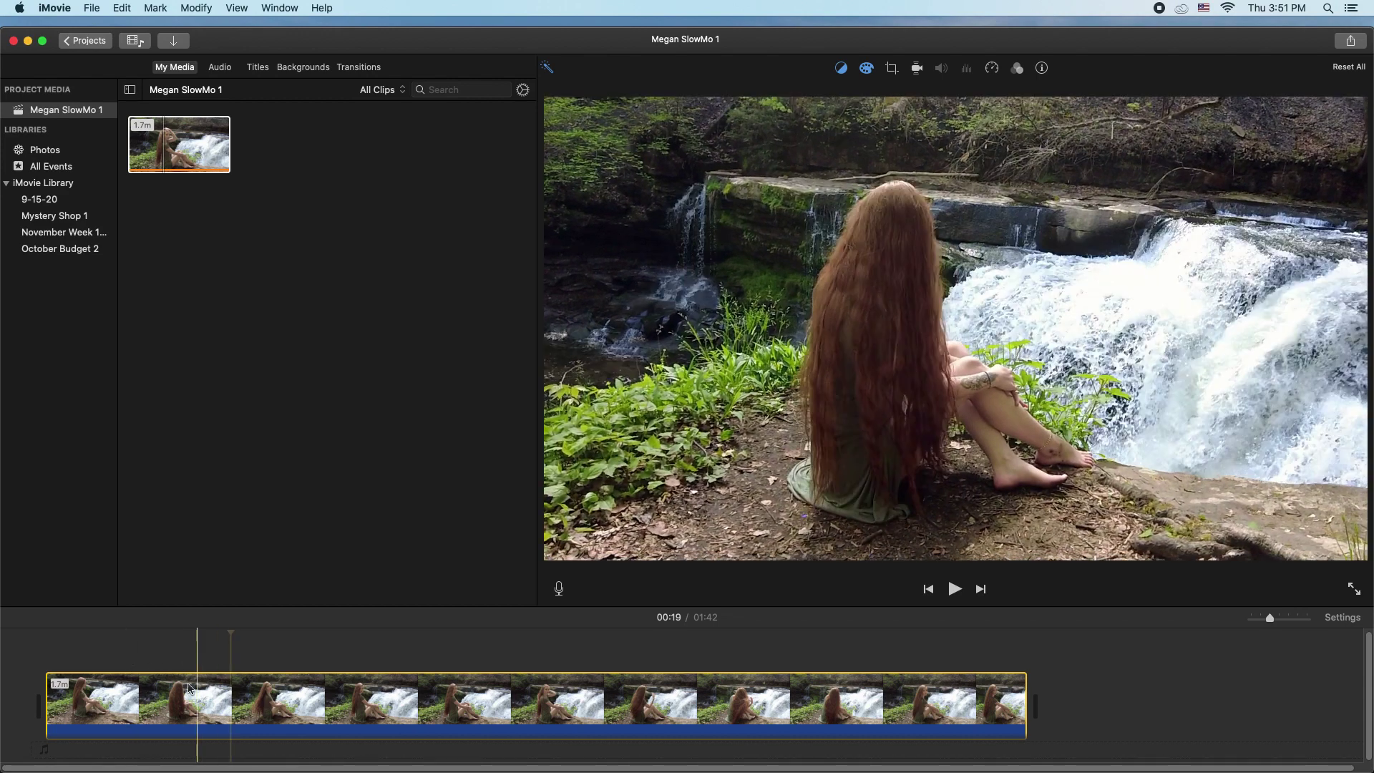
- Split the waterfall clip at the playhead using Split Clip
right_click(232, 708)
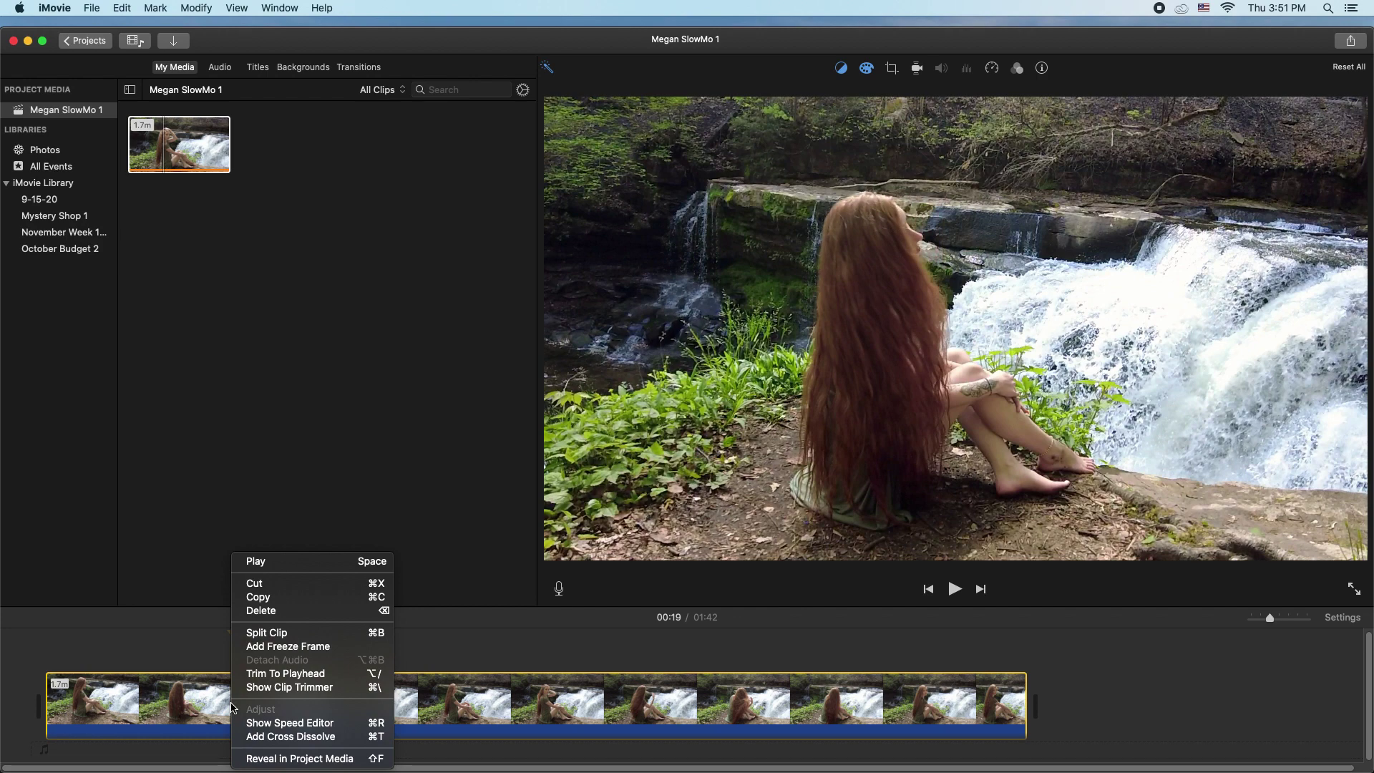
left_click(274, 634)
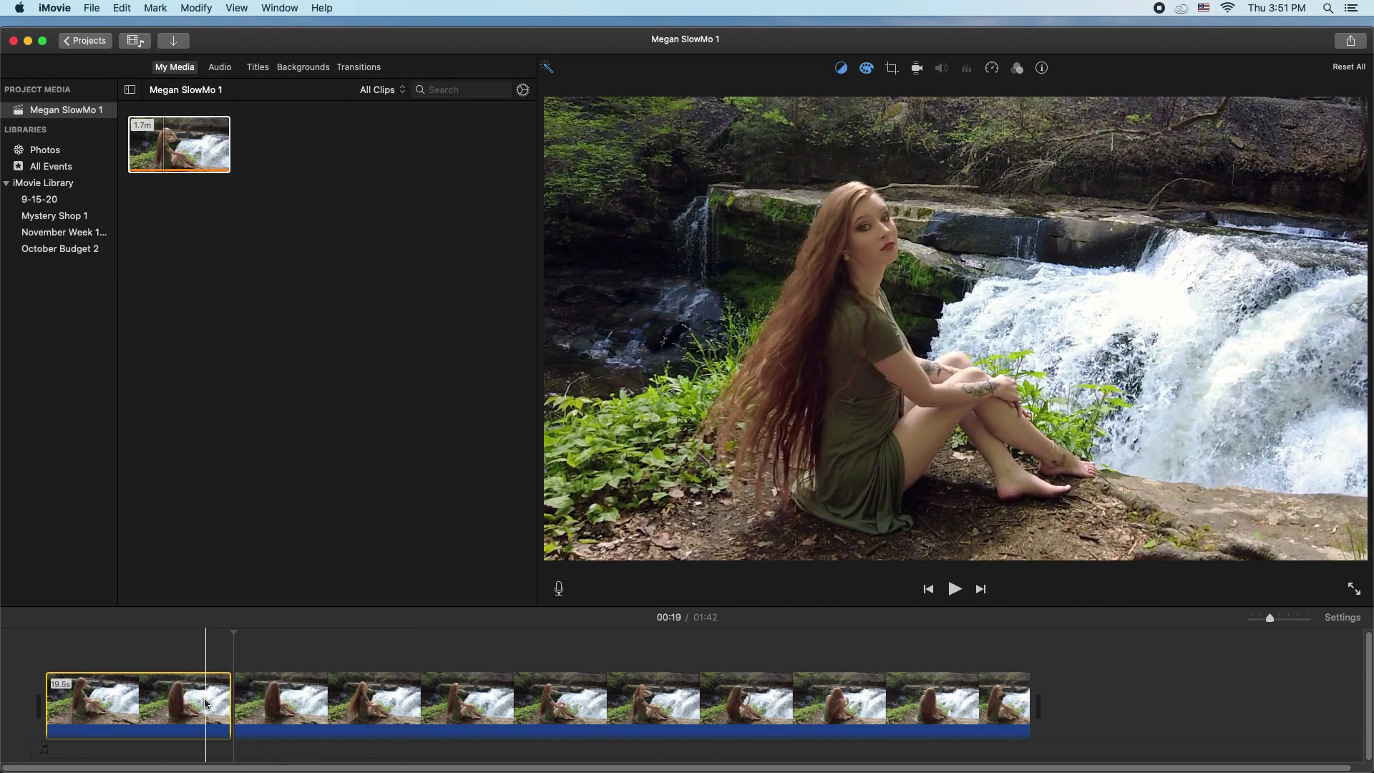
left_click(318, 705)
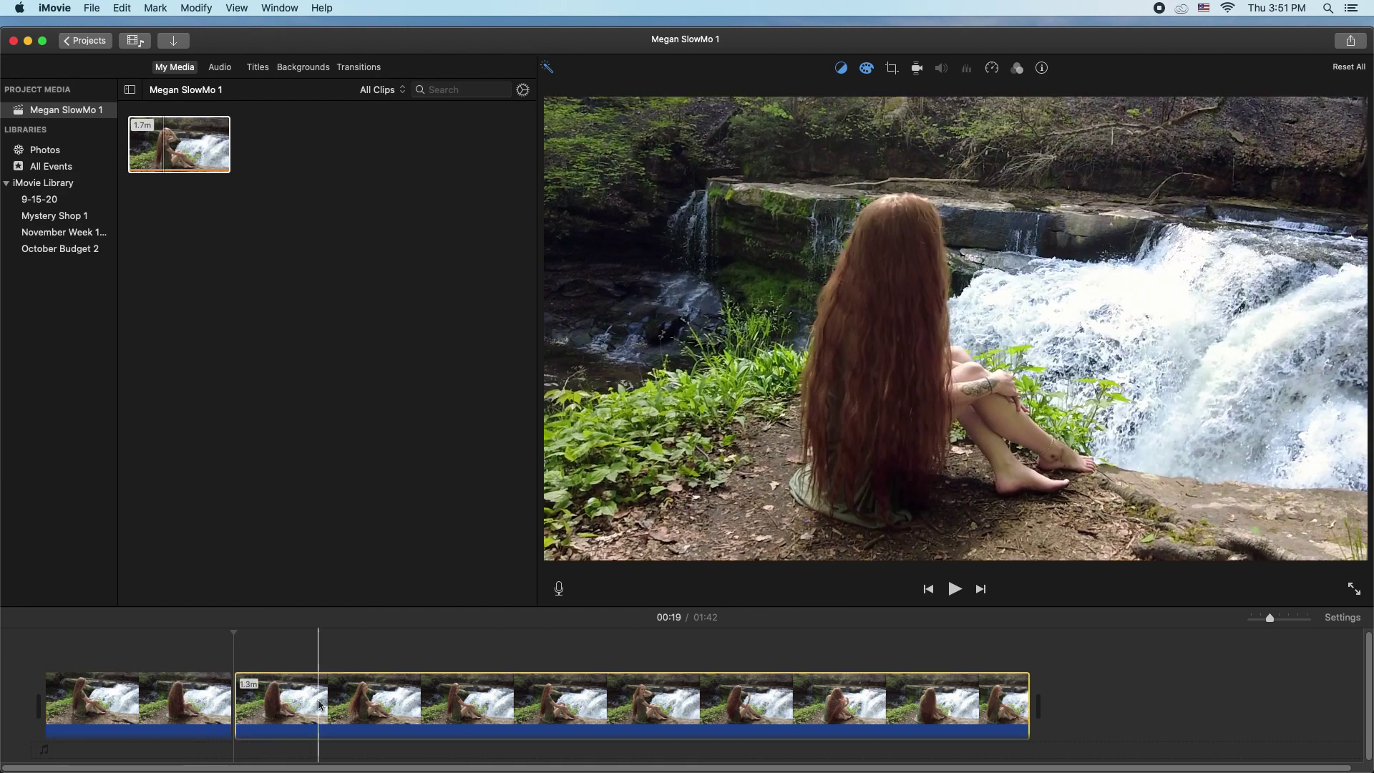
- Set the first piece to Fast at 8x speed, then return to the movie's start
left_click(158, 712)
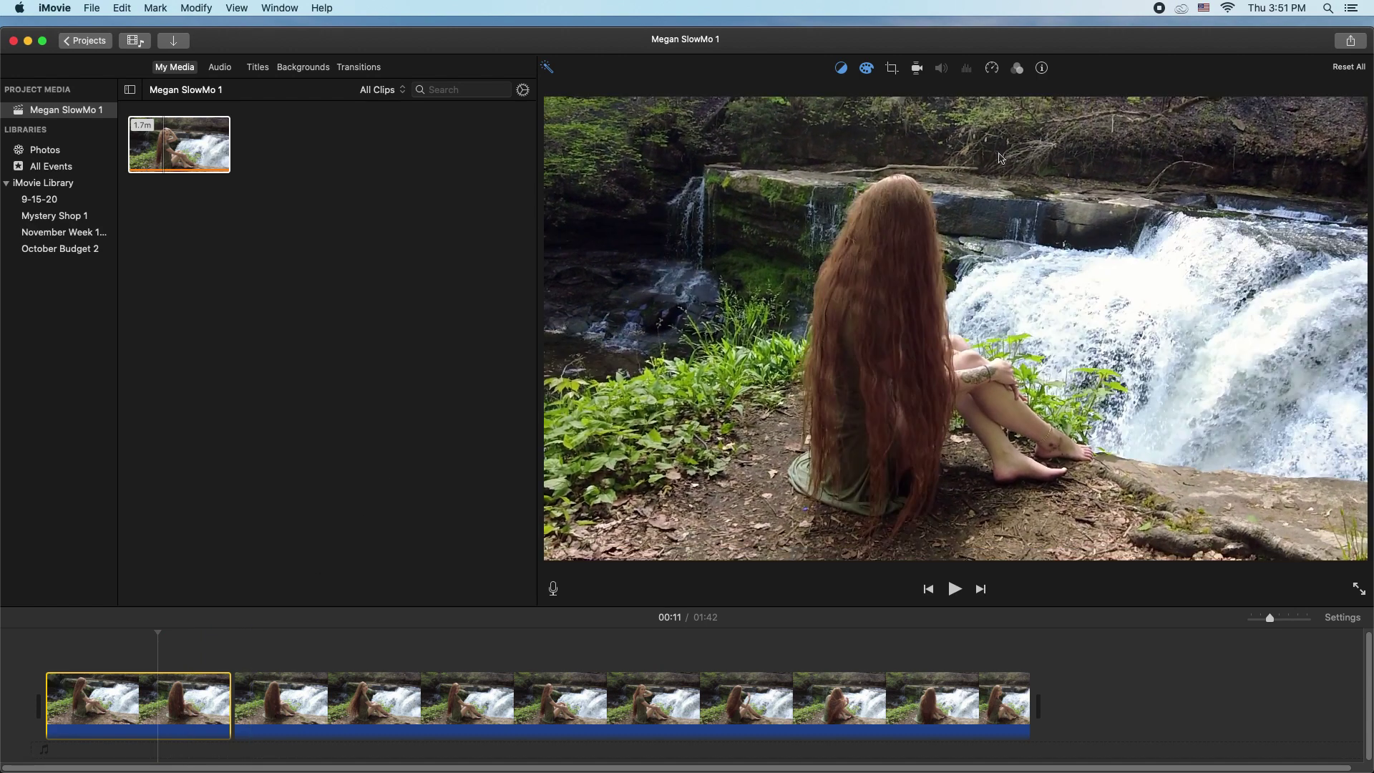
left_click(992, 69)
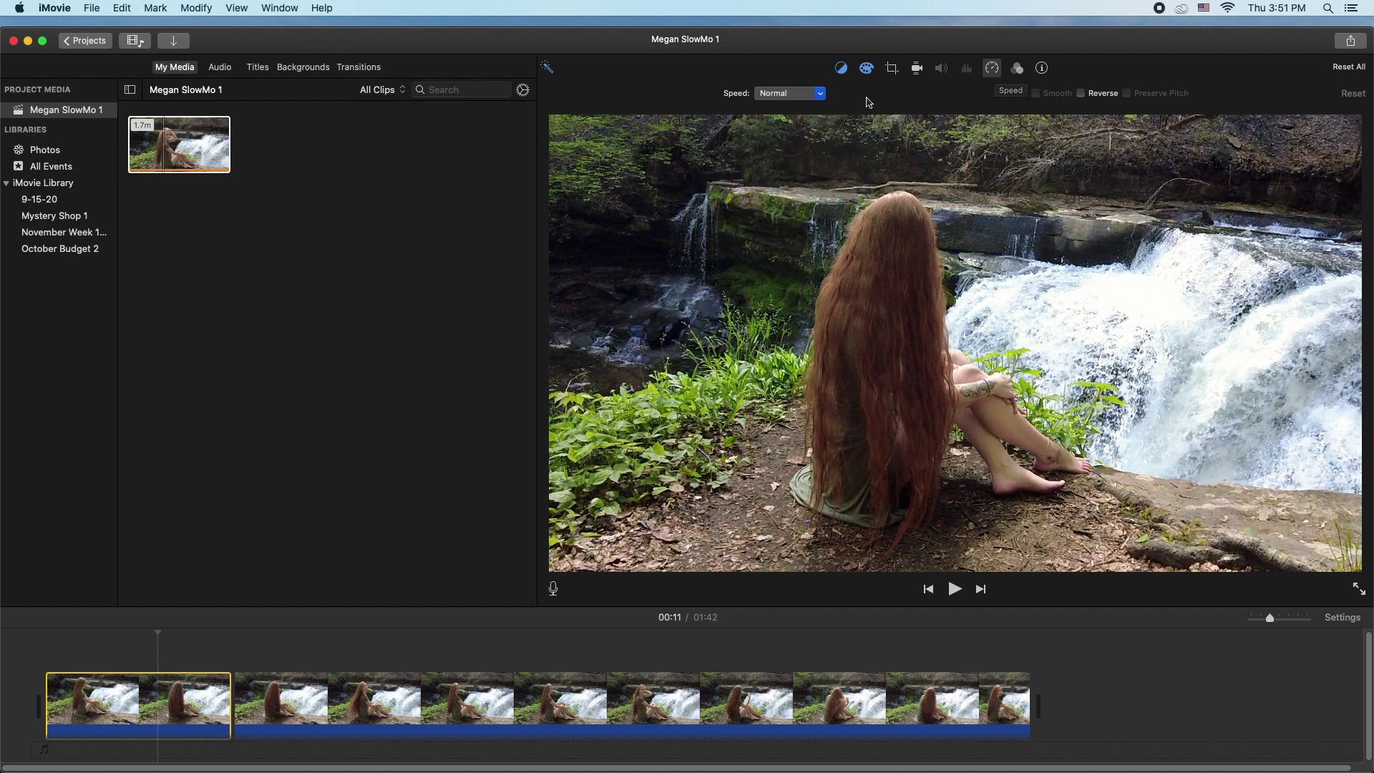
left_click(823, 96)
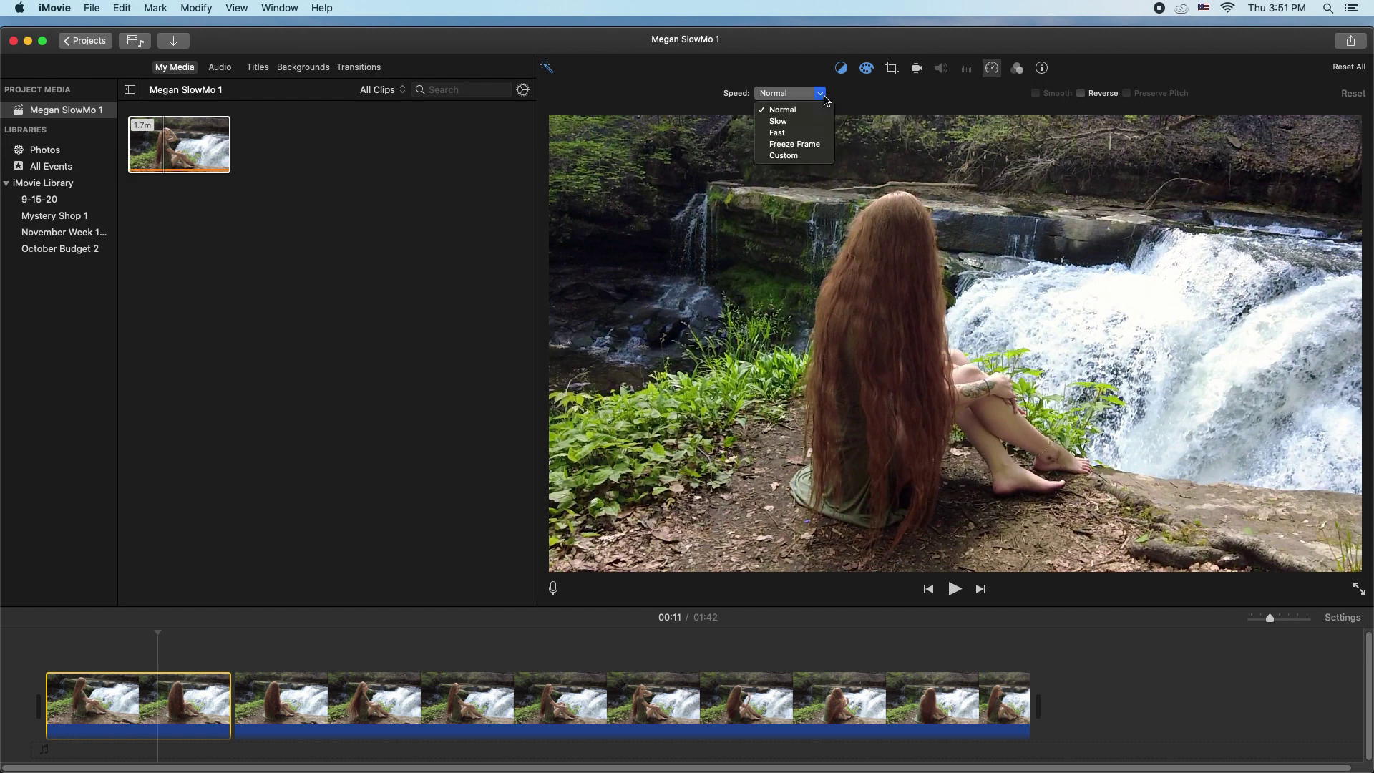
left_click(782, 134)
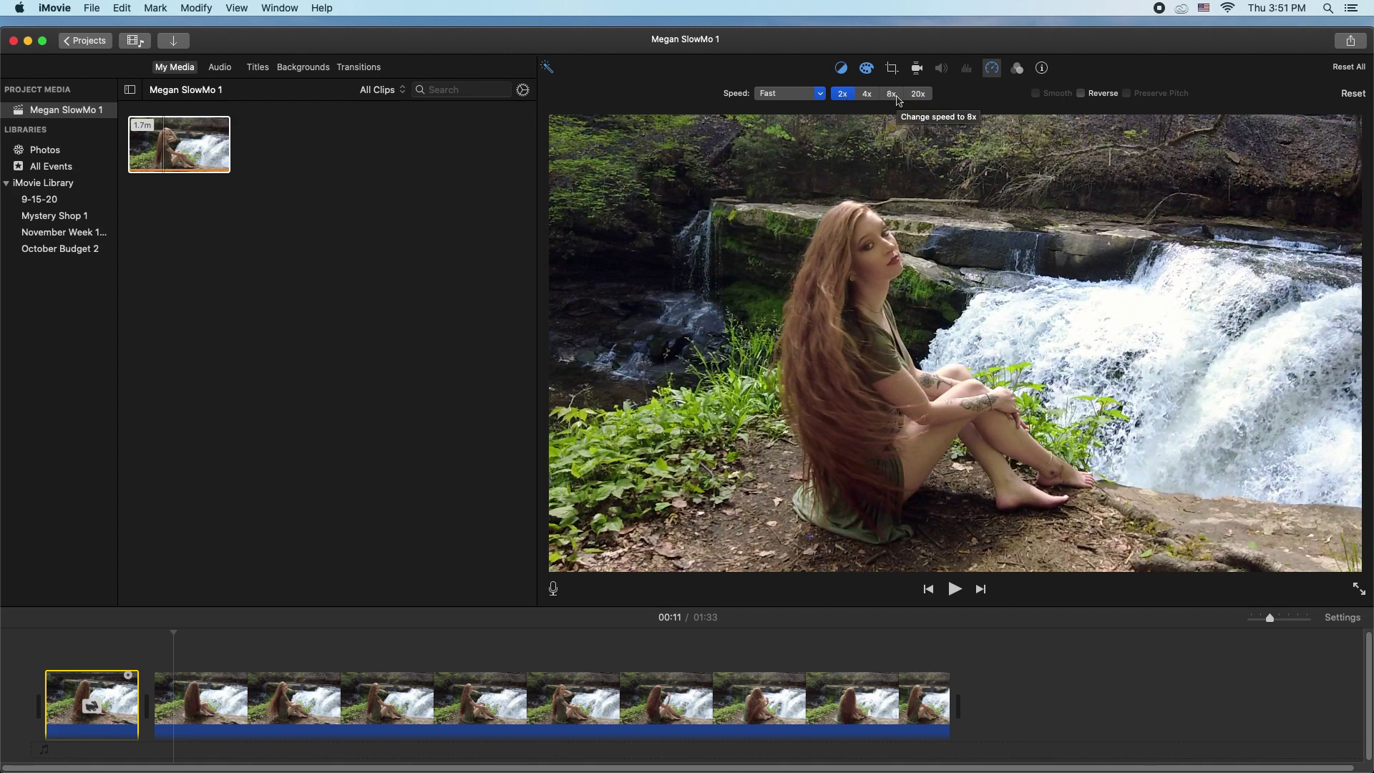
left_click(895, 99)
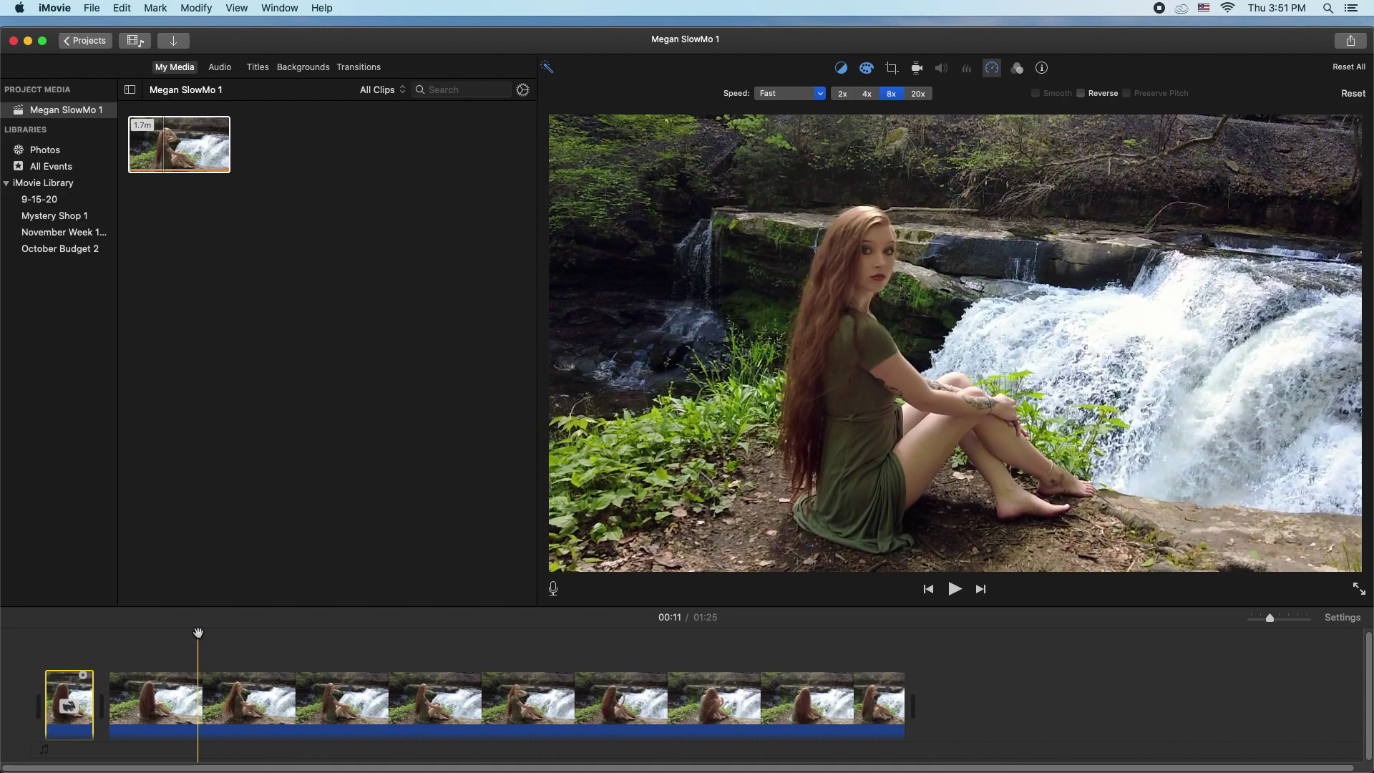
left_click_drag(198, 634, 45, 635)
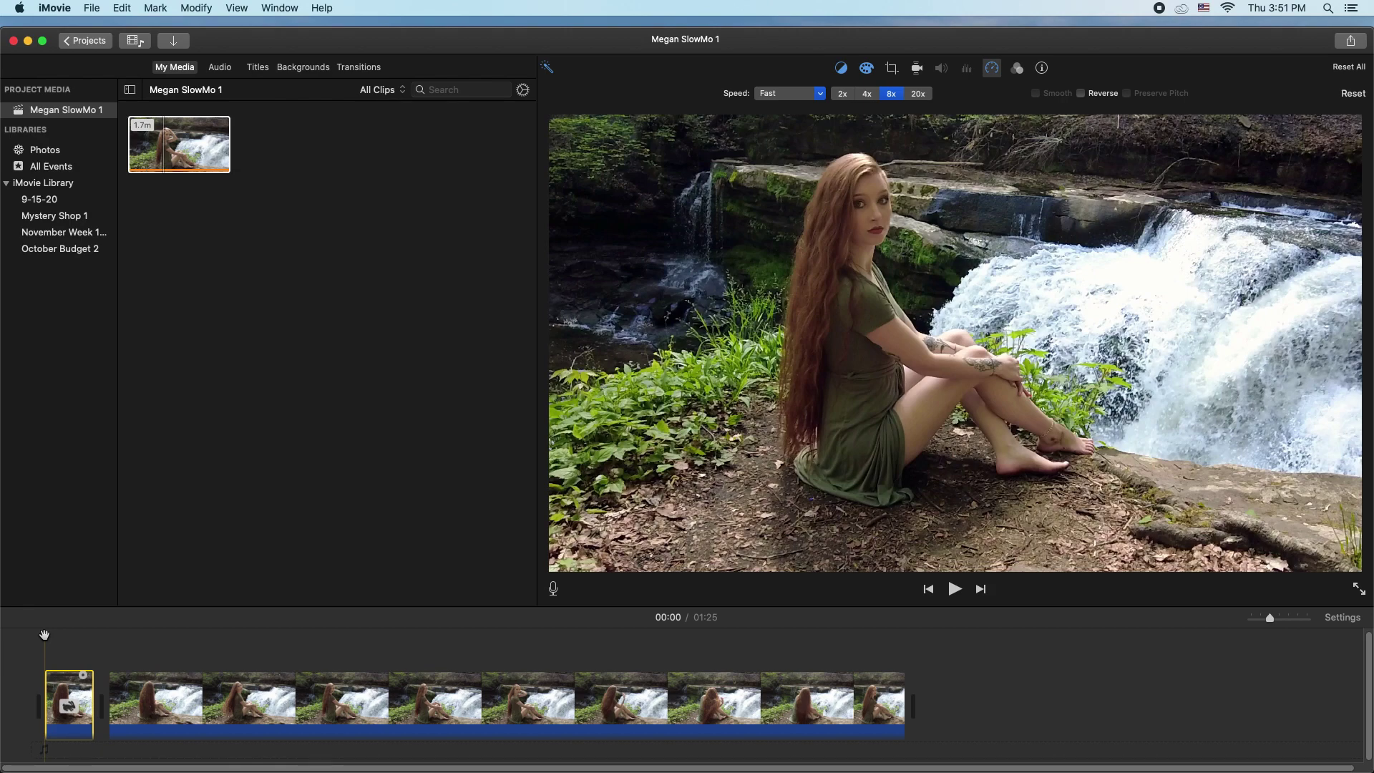
left_click(955, 589)
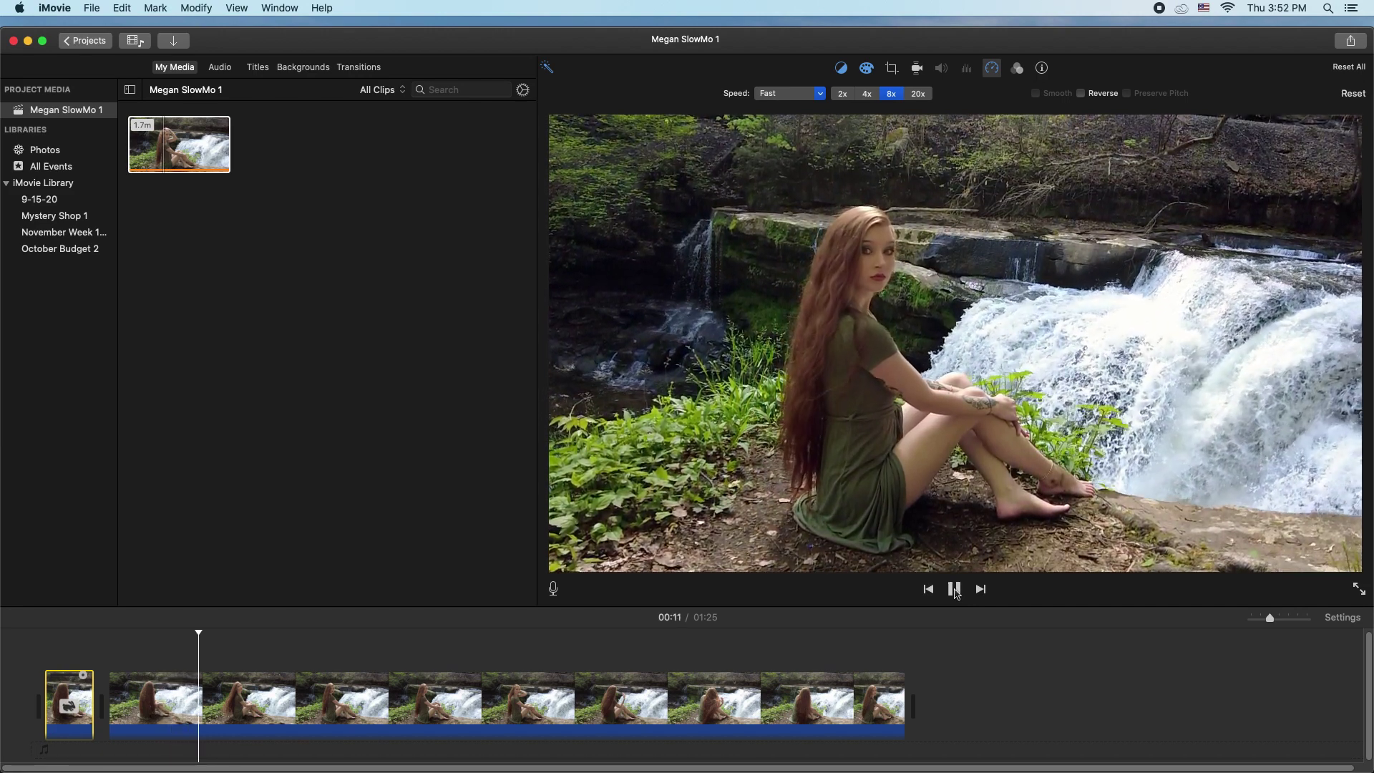
left_click(955, 589)
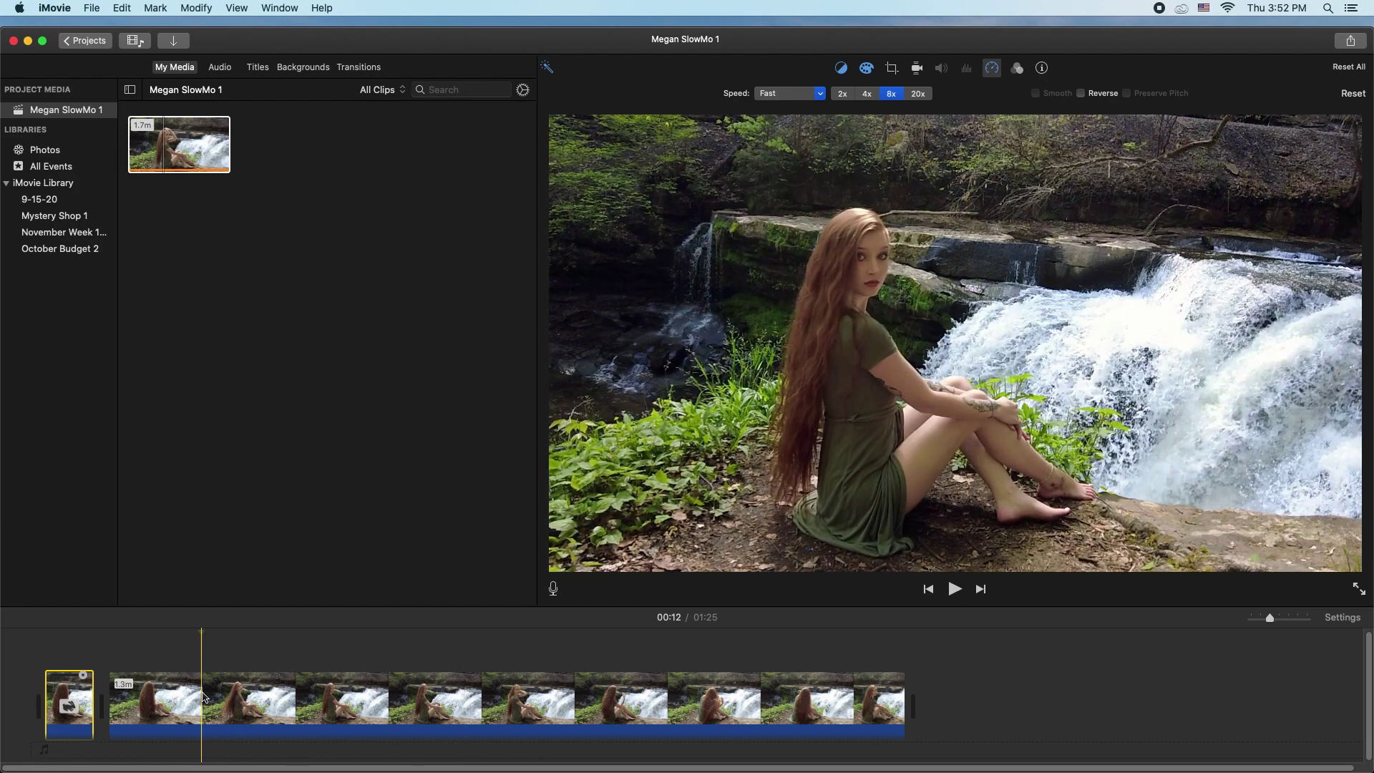
right_click(204, 697)
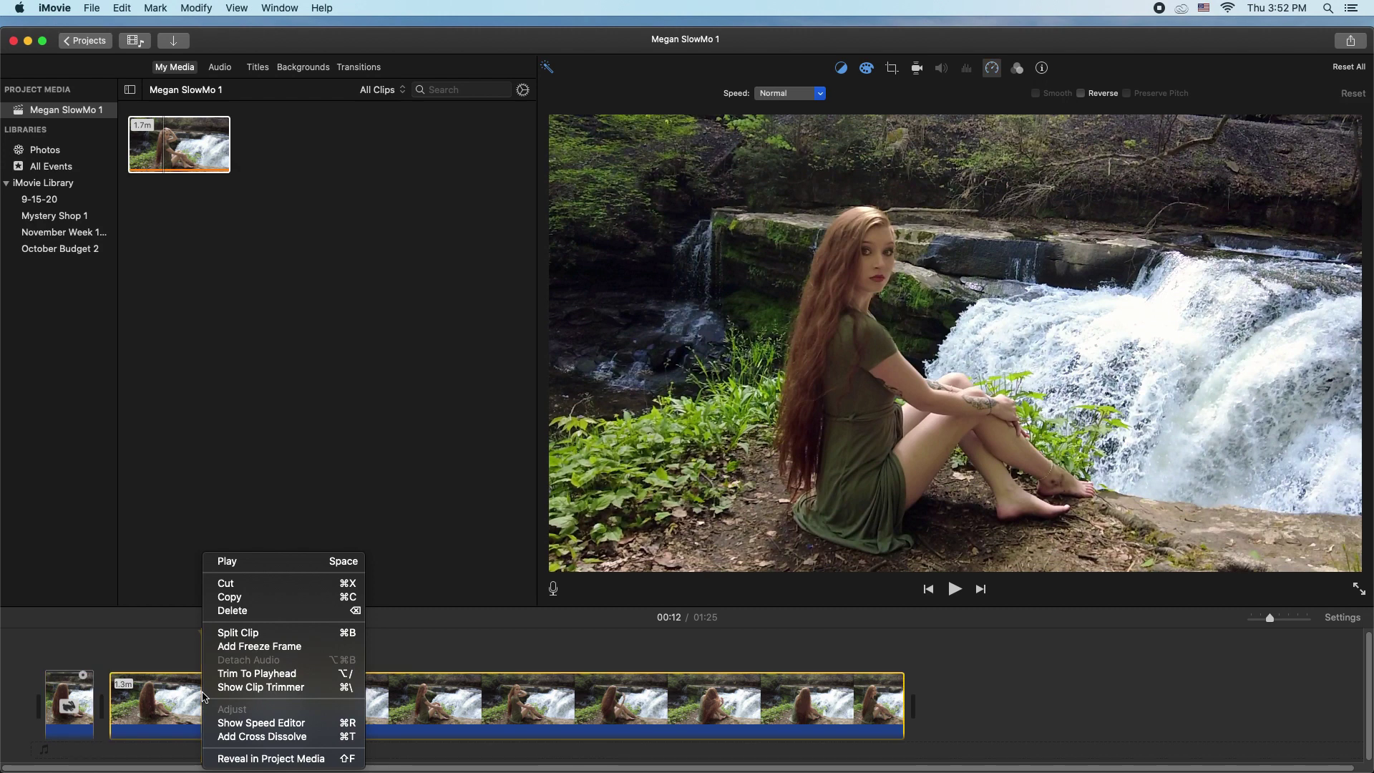
left_click(255, 646)
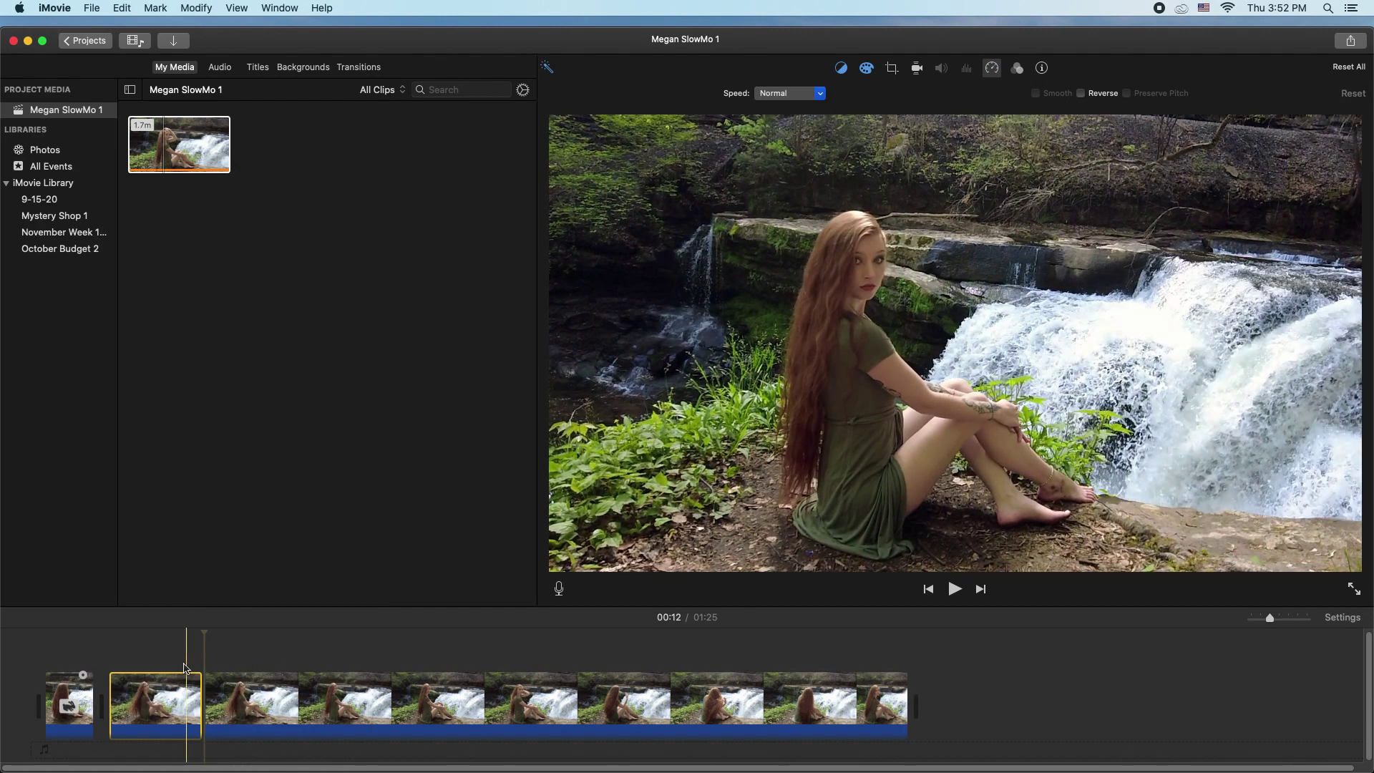
left_click_drag(205, 635, 160, 637)
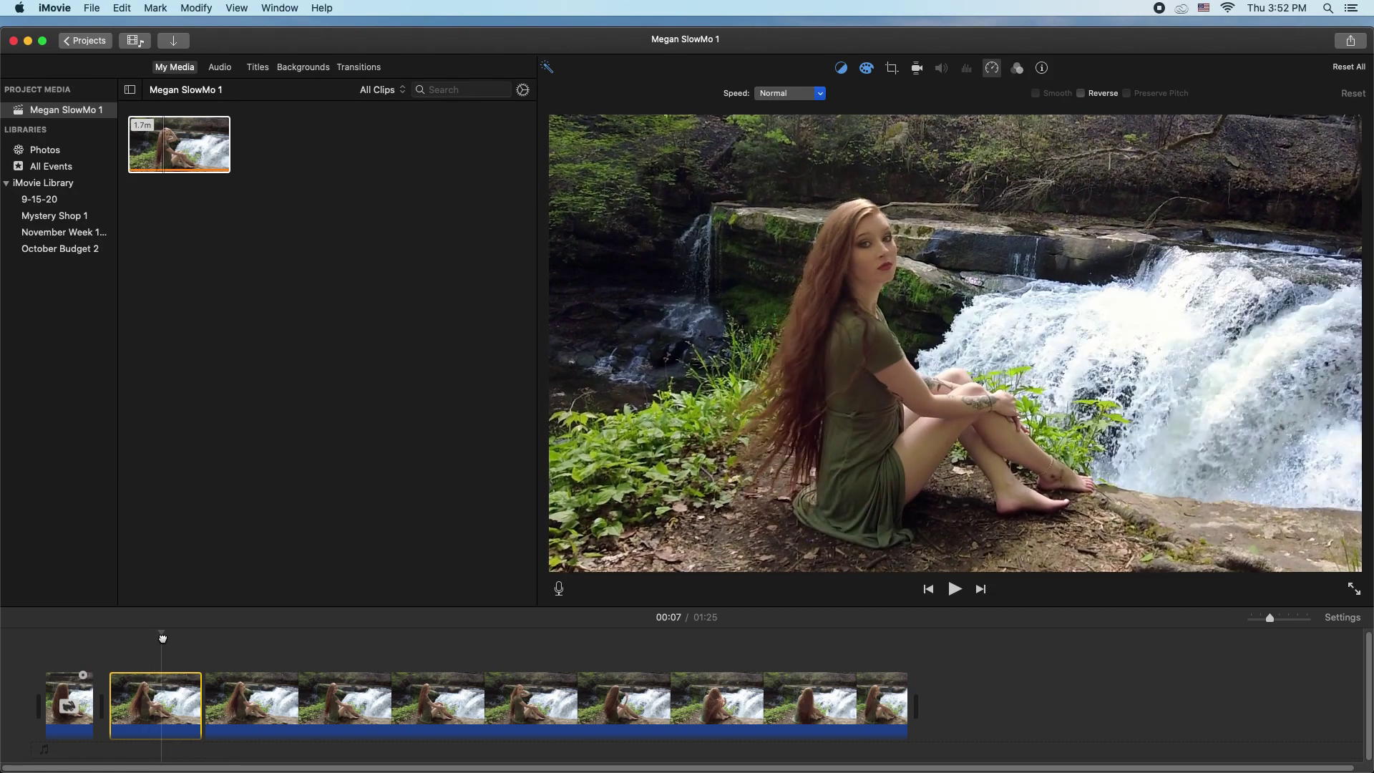
left_click_drag(162, 637, 580, 642)
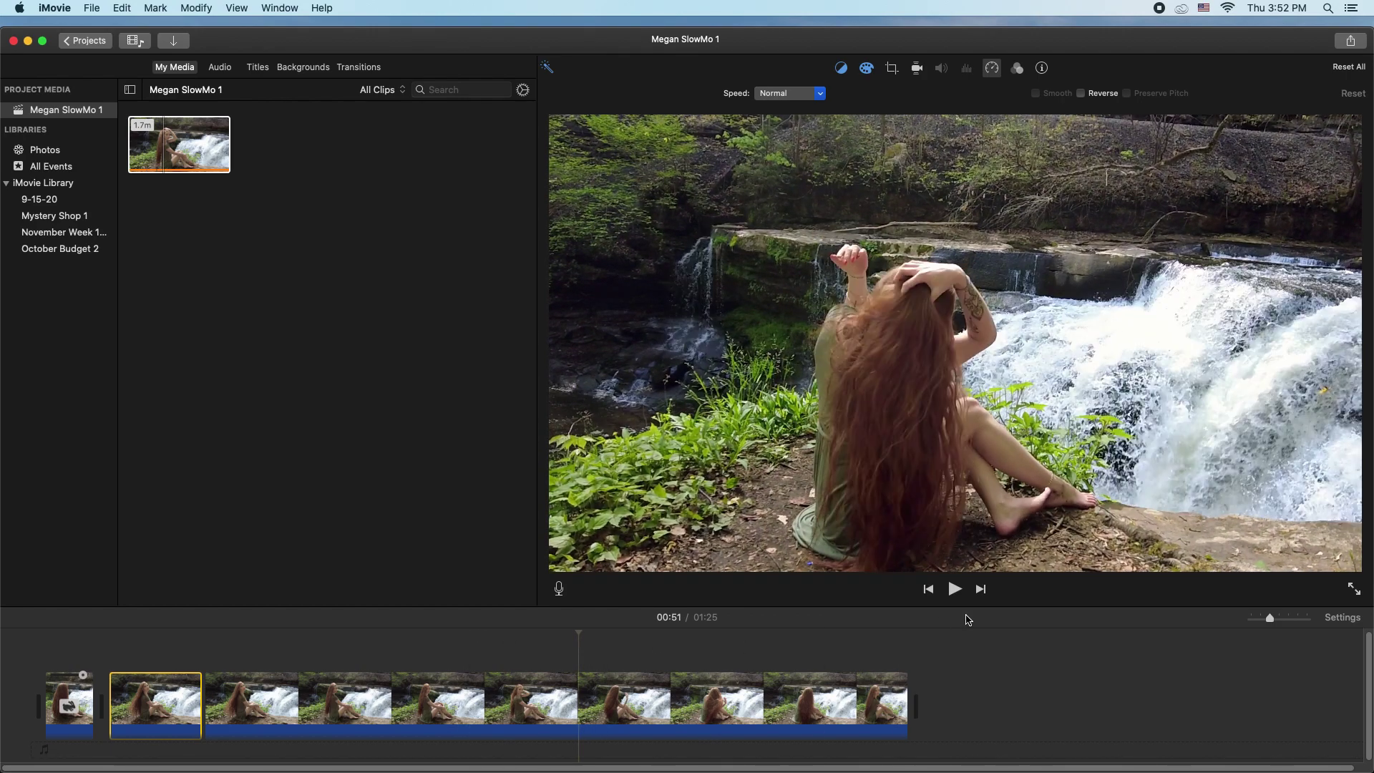
left_click(955, 591)
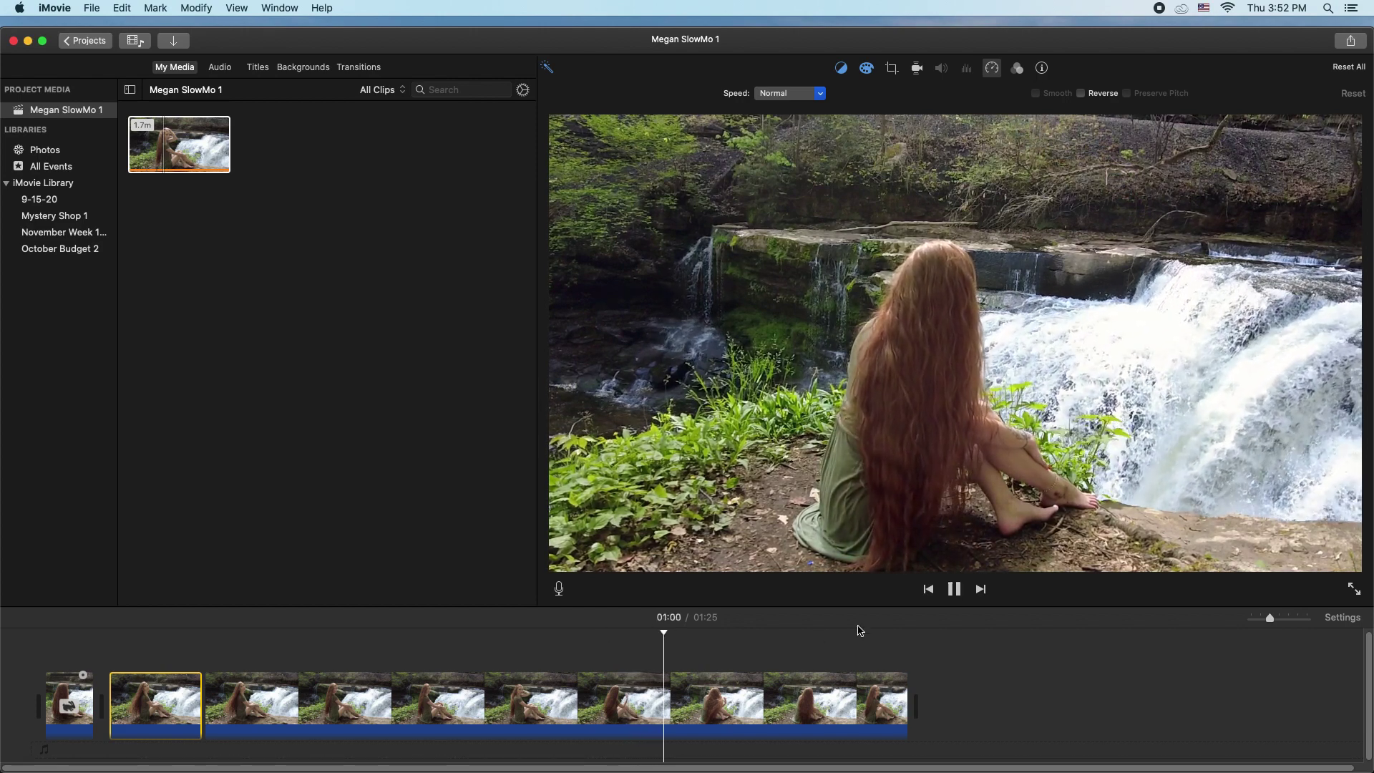
key("space")
left_click_drag(671, 633, 583, 635)
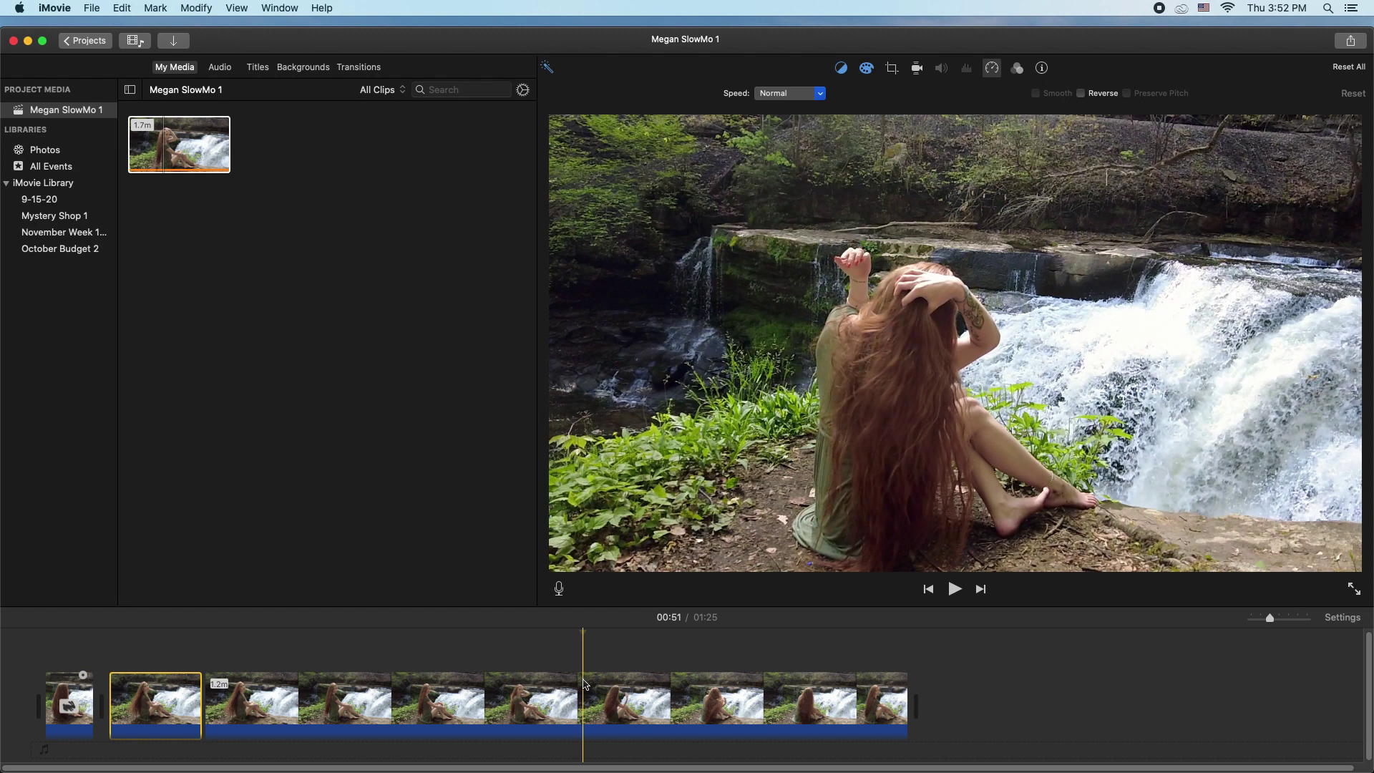
right_click(585, 683)
- Split the long clip and set the piece before the split to Fast 8x
left_click(618, 634)
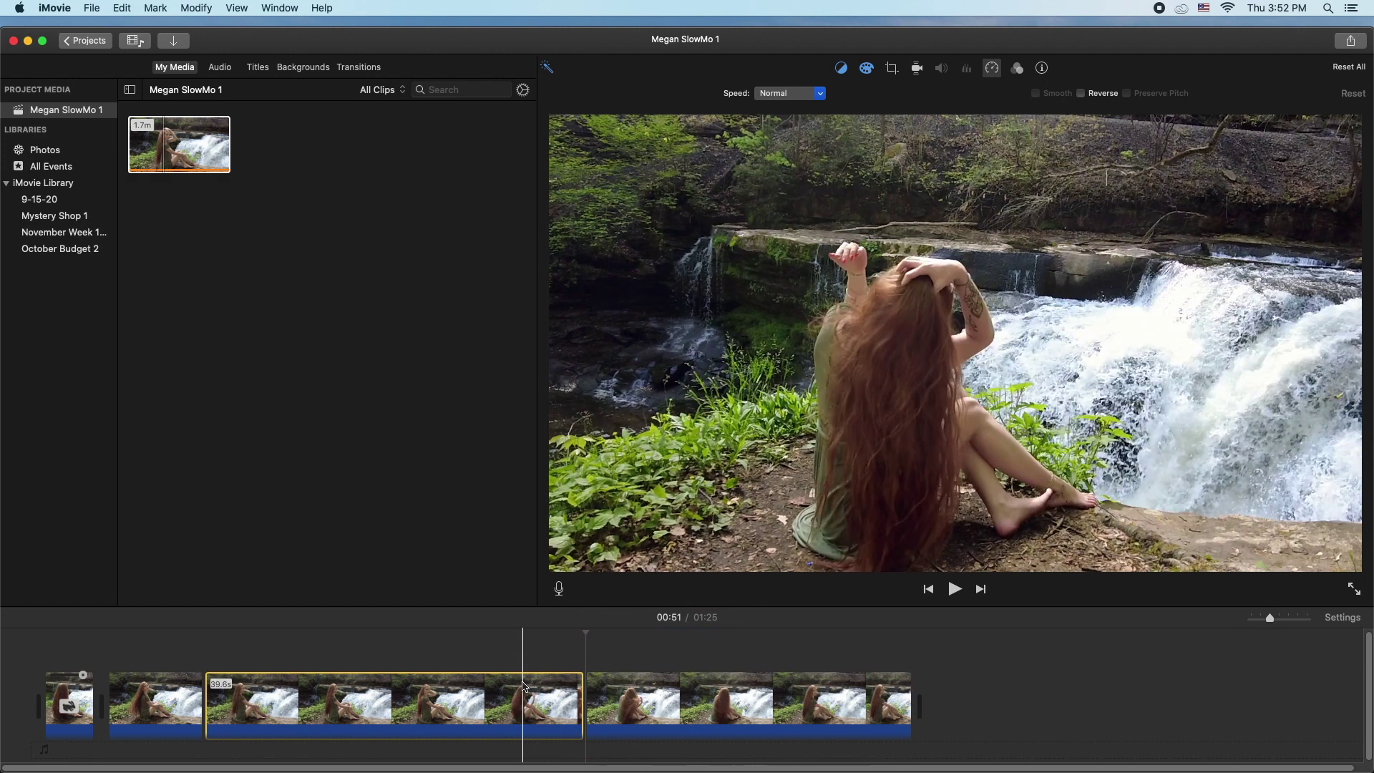
left_click(523, 685)
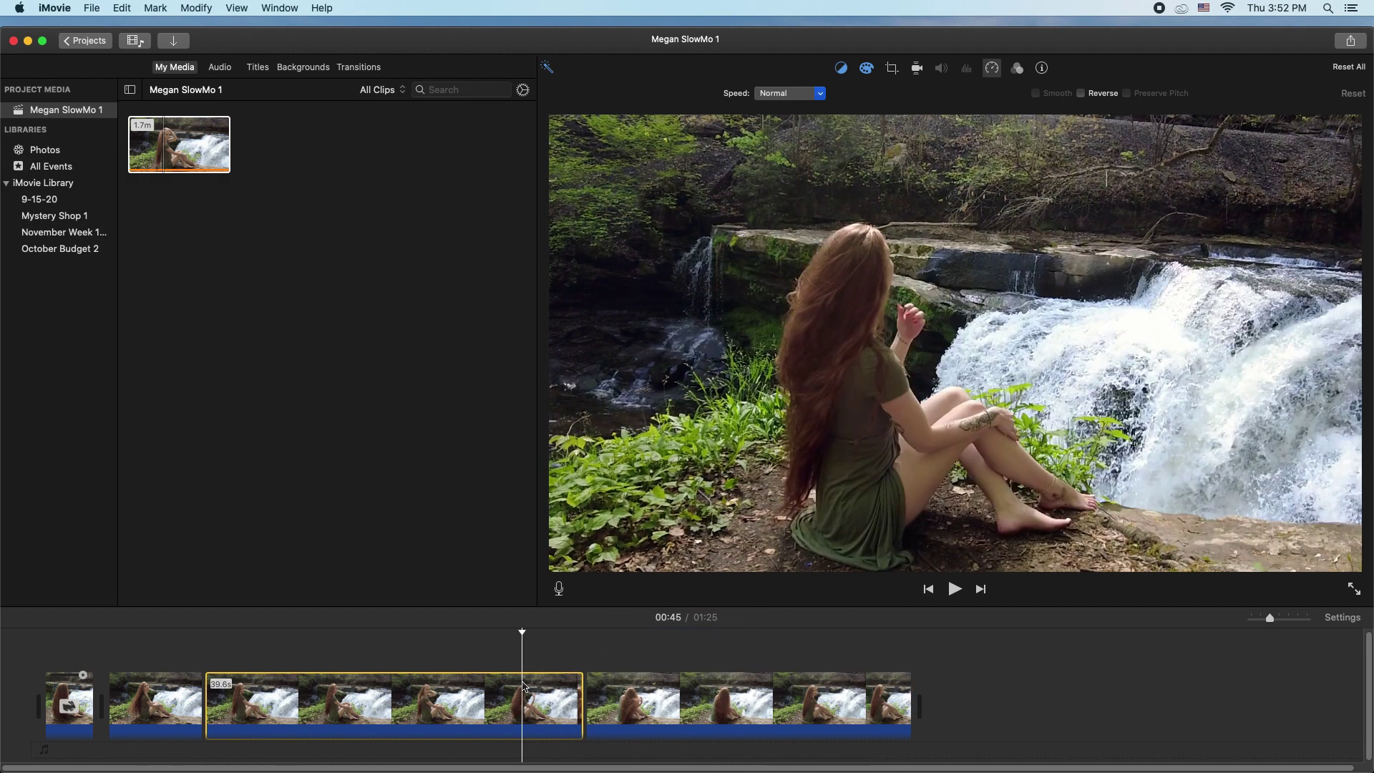
left_click(820, 94)
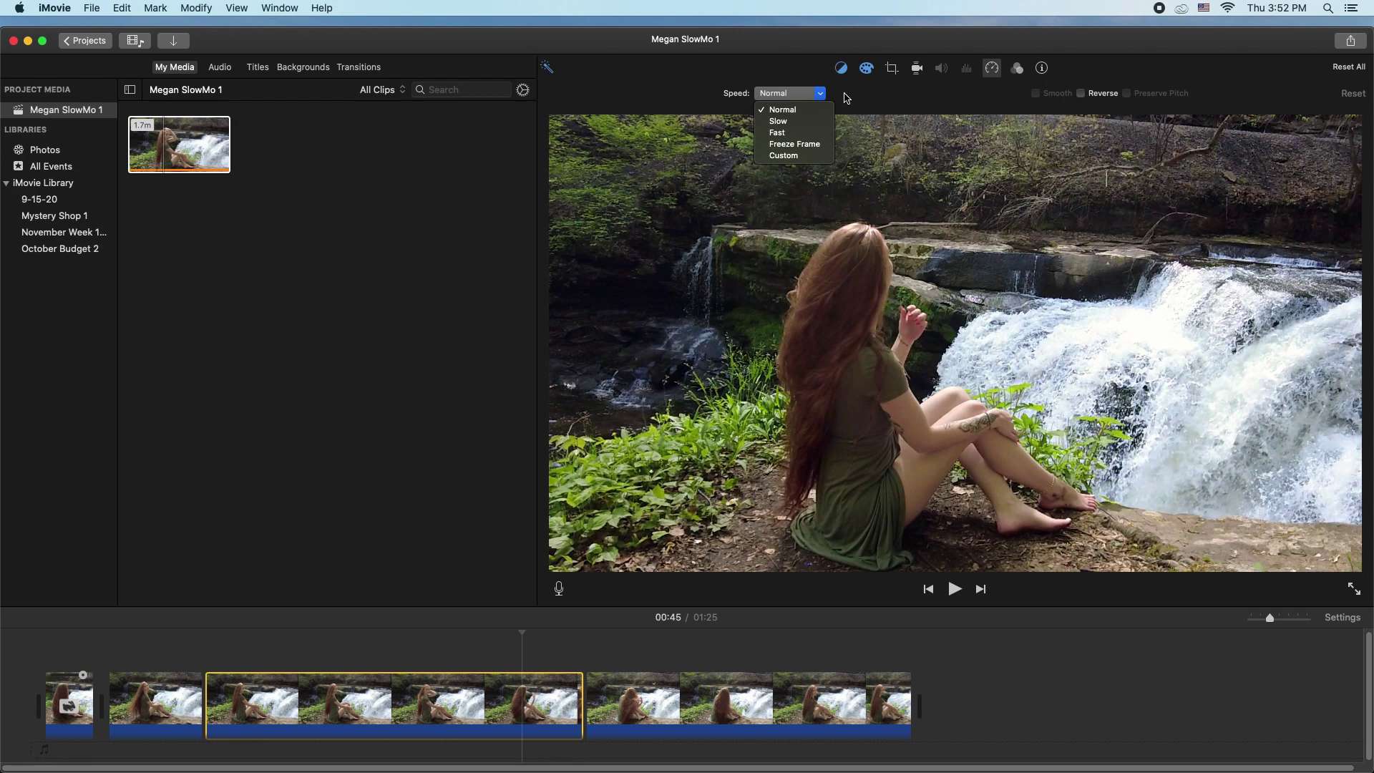
left_click(845, 97)
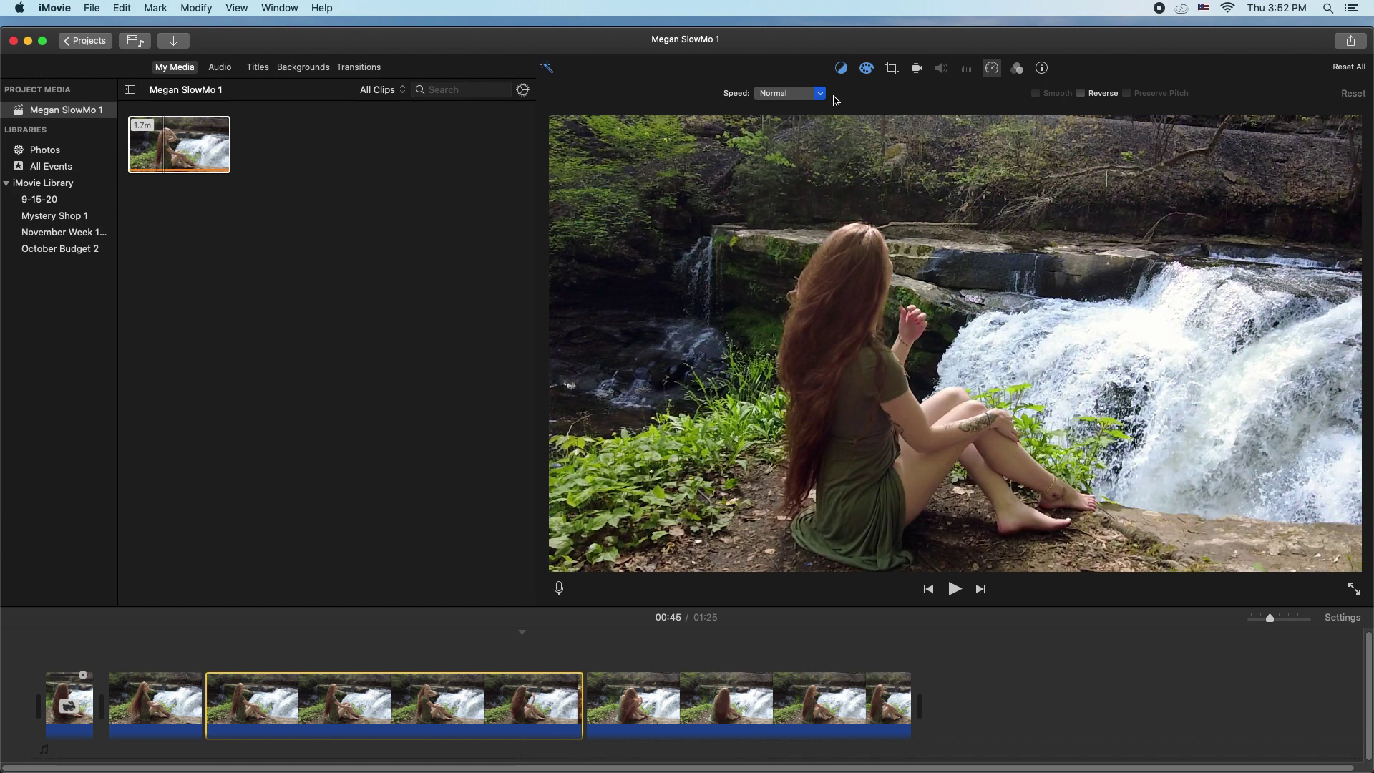
left_click(821, 93)
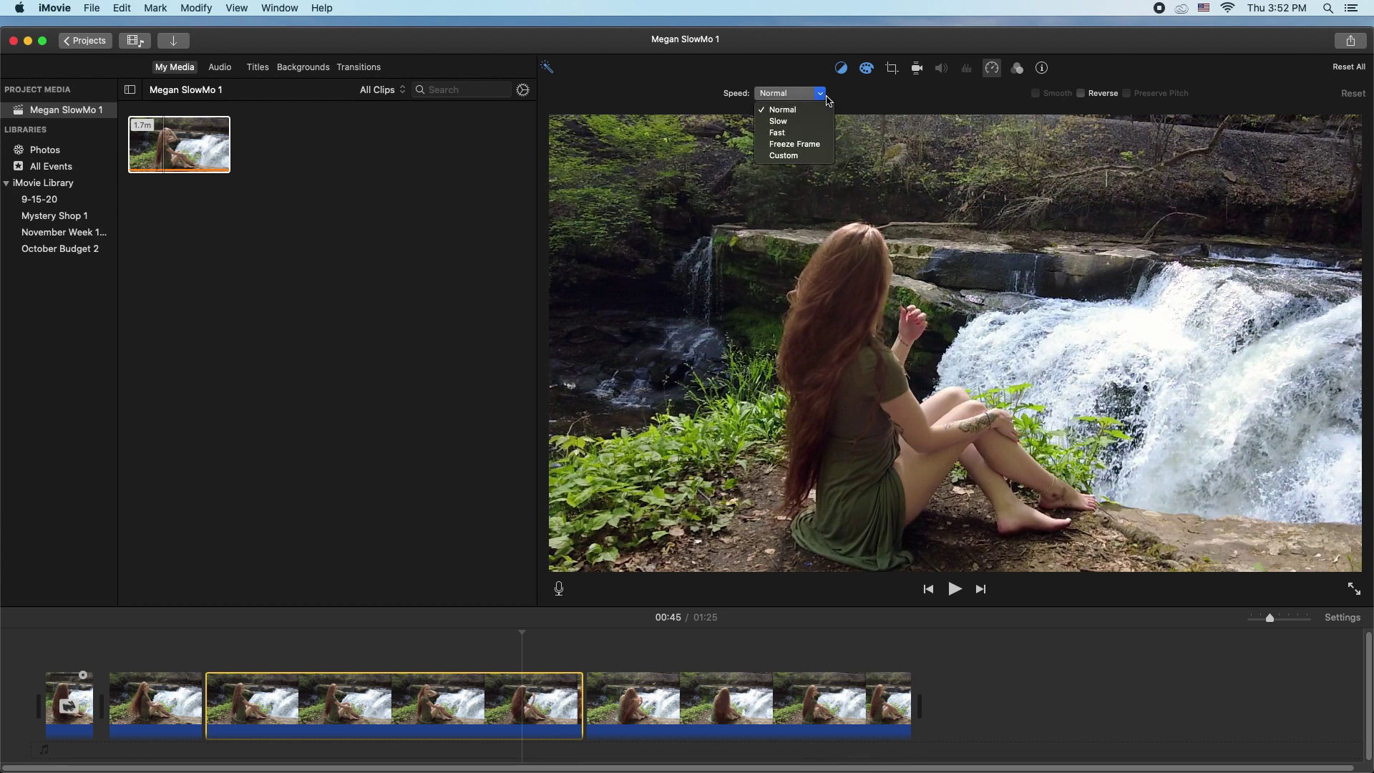
left_click(784, 133)
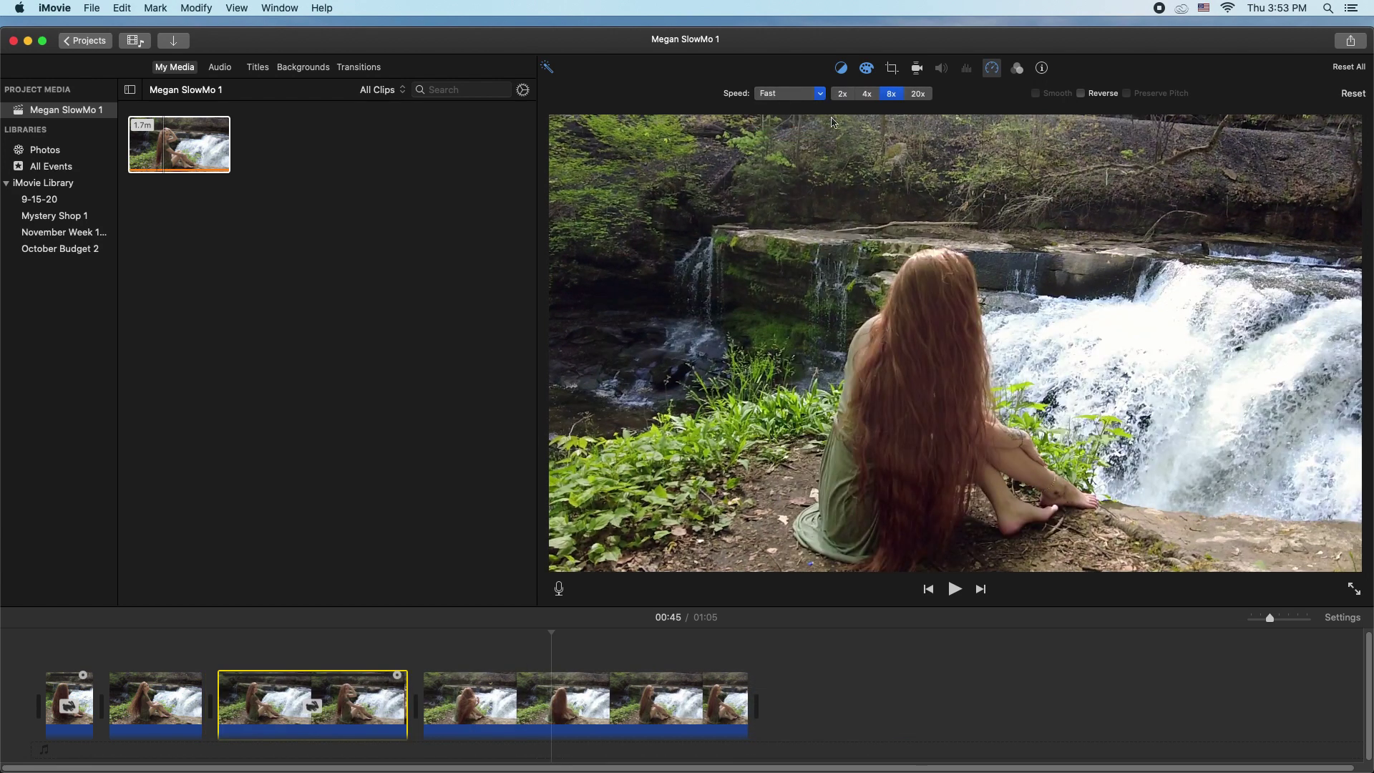
left_click(893, 94)
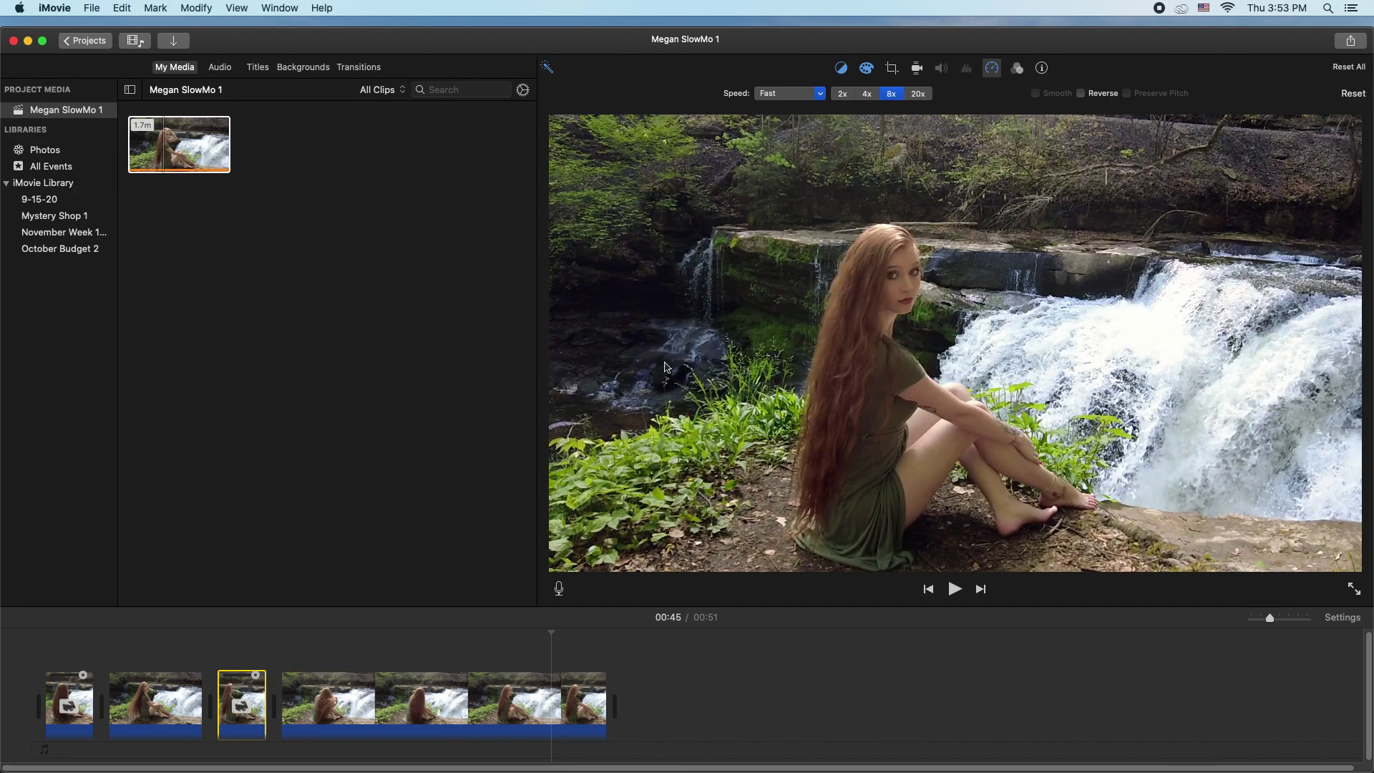
left_click_drag(544, 628, 353, 642)
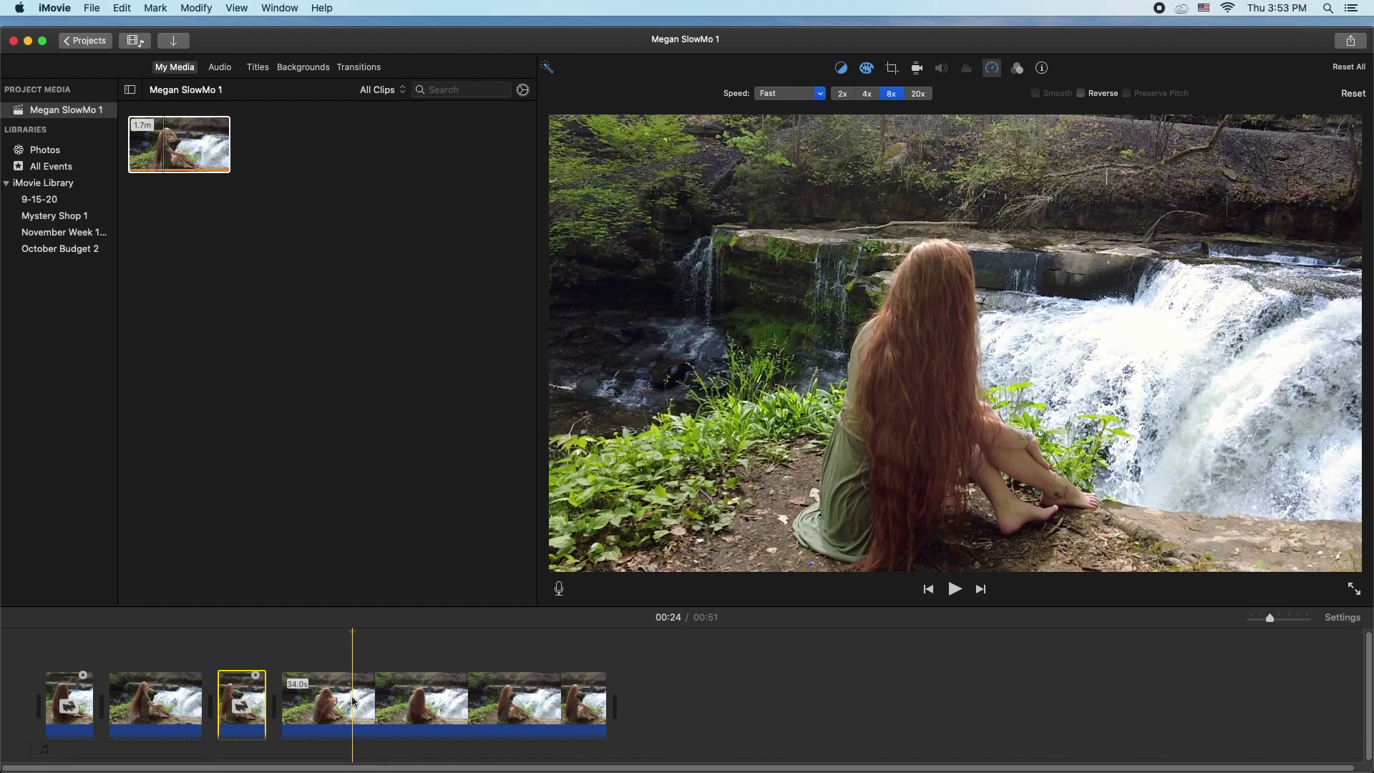
- Split the last clip at the playhead and select the piece after the split
right_click(352, 701)
left_click(383, 633)
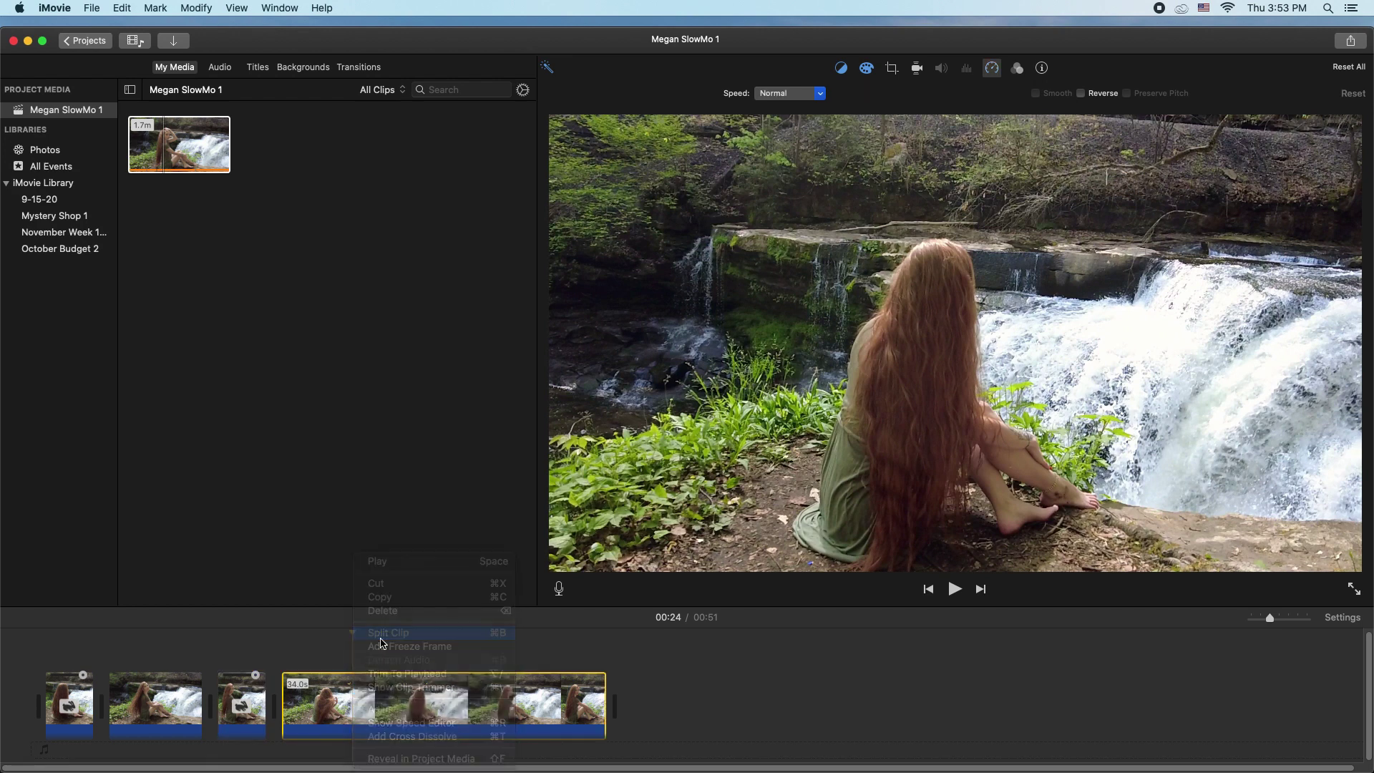
left_click(408, 698)
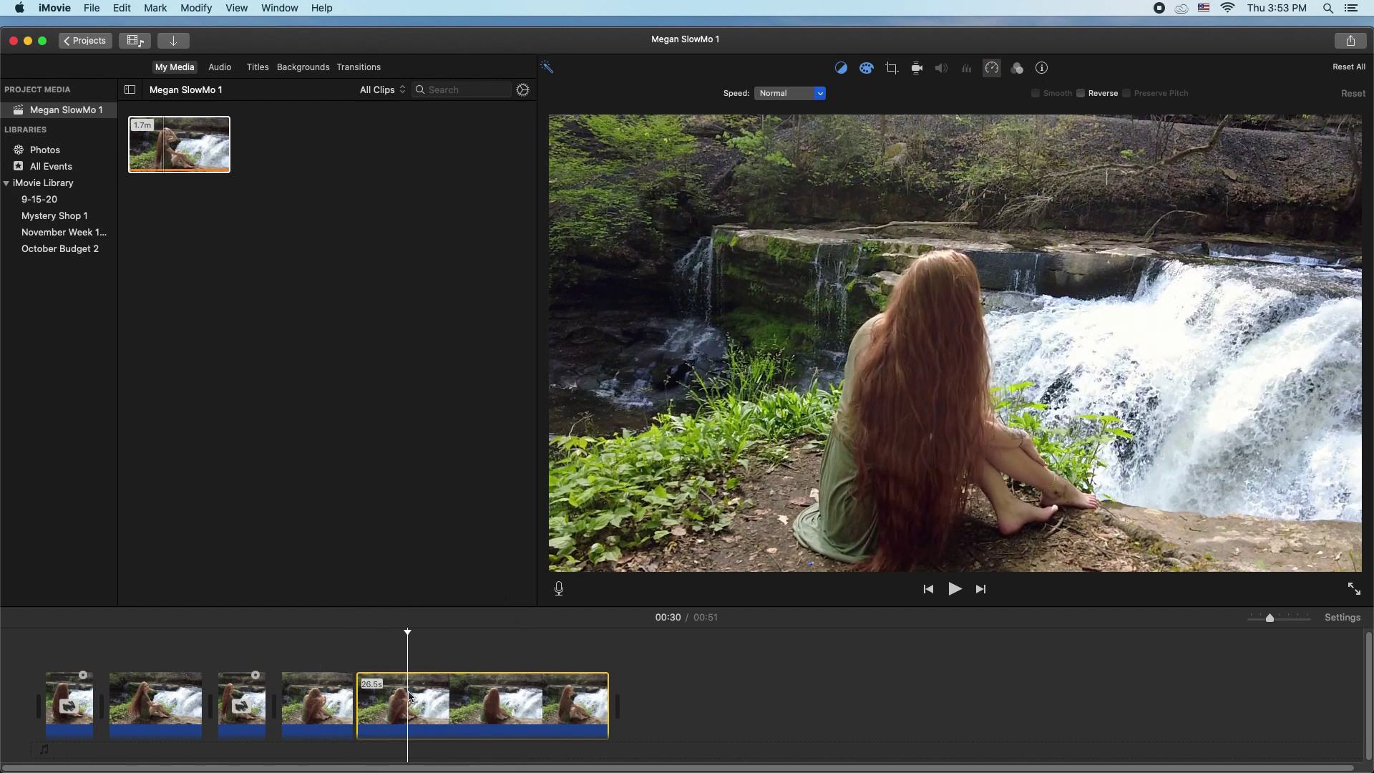
- Set the final piece to Fast 8x, then play the whole project from the start
left_click(819, 93)
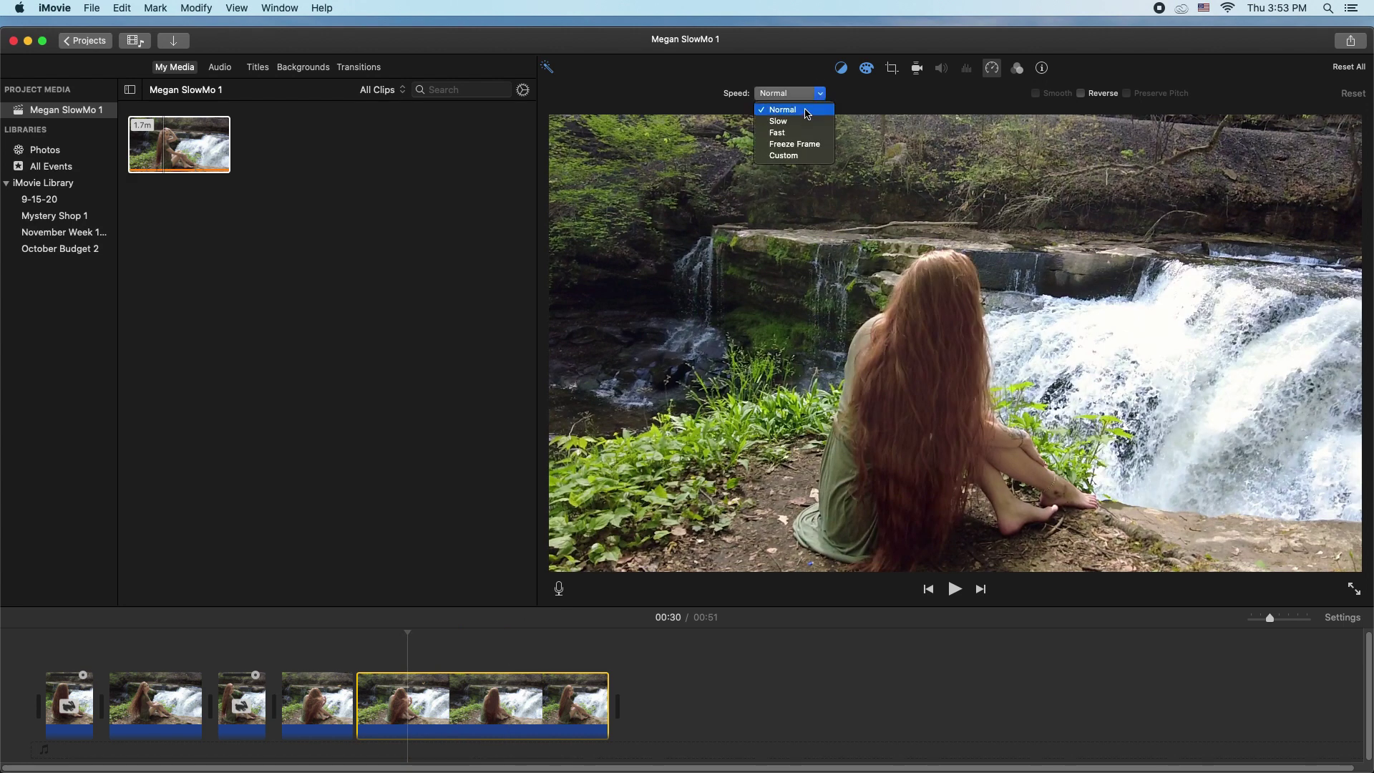
left_click(777, 132)
left_click(890, 94)
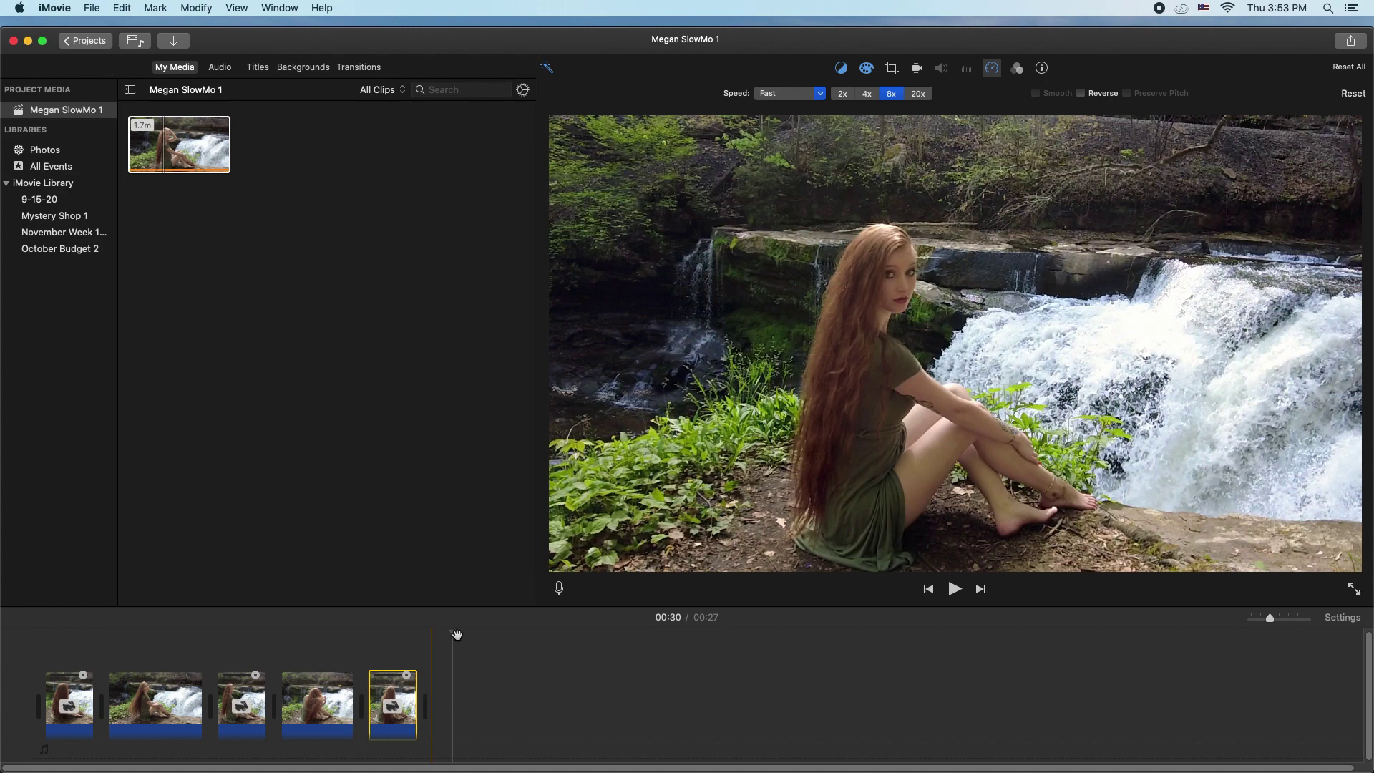
left_click_drag(457, 634, 43, 631)
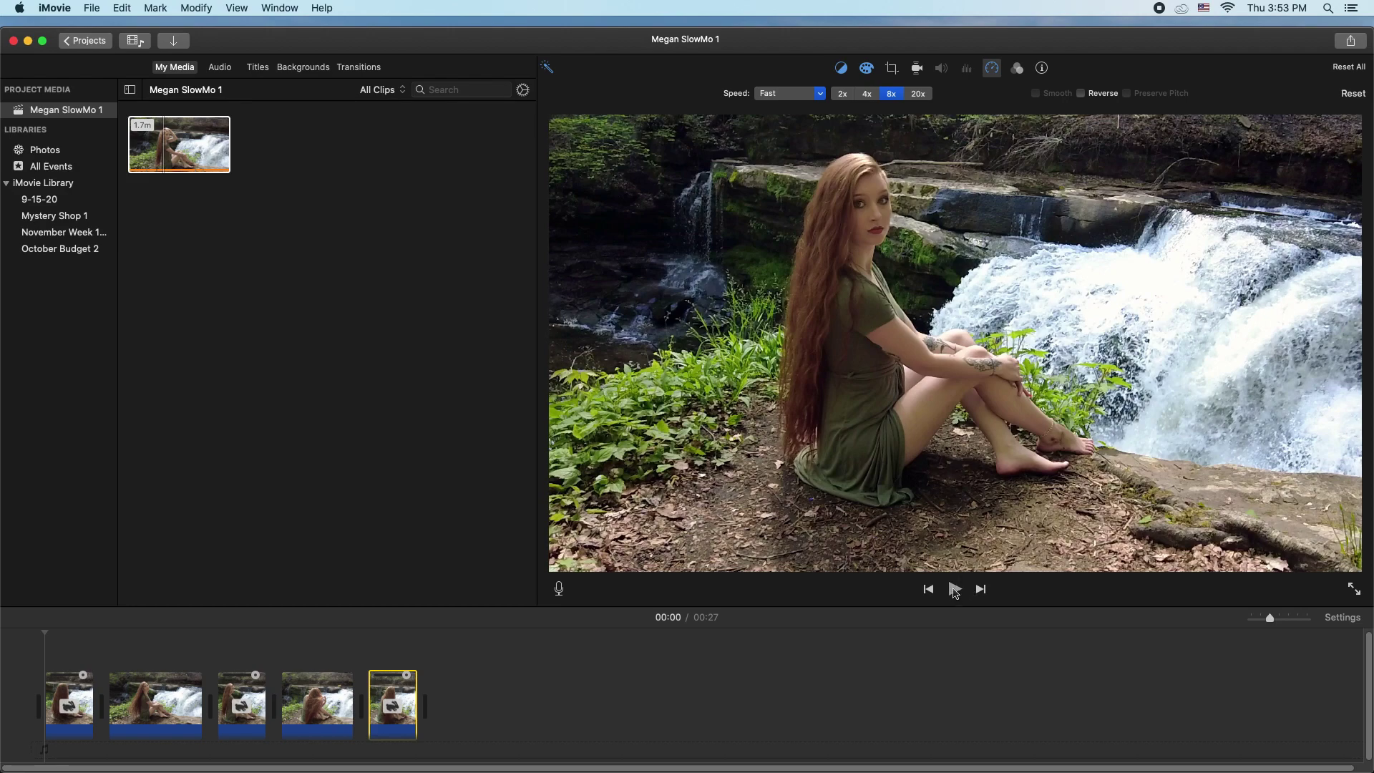
left_click(955, 589)
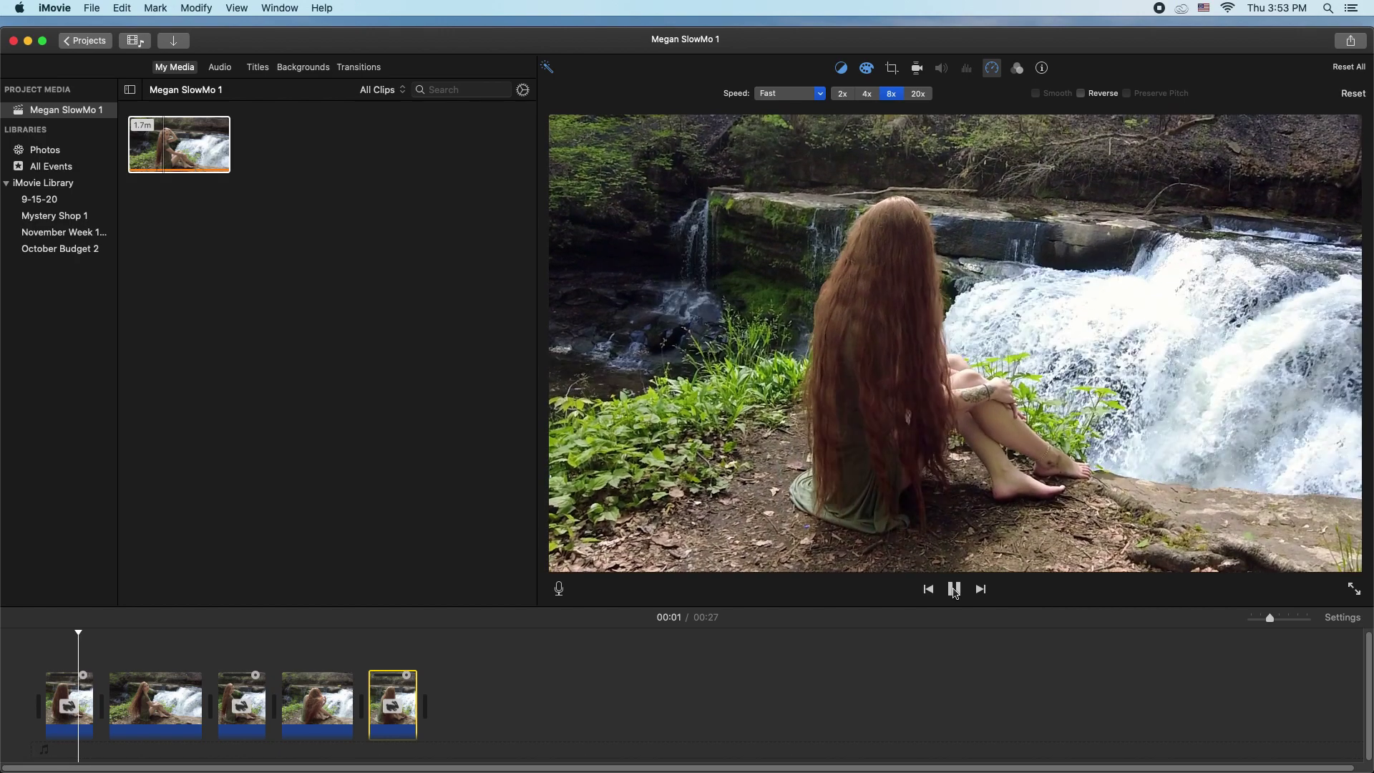